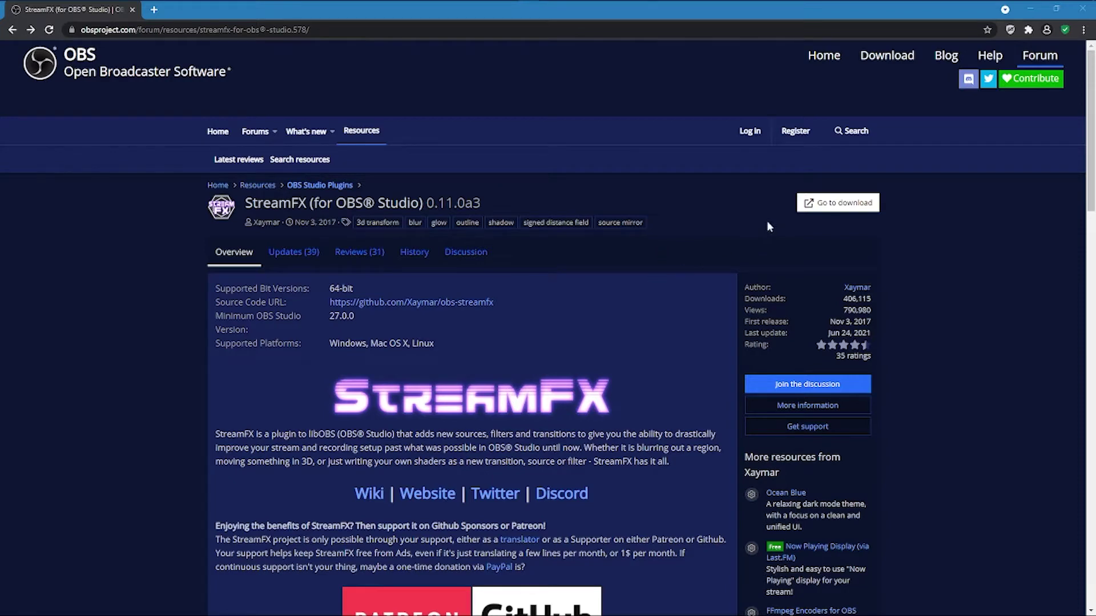
- Check the StreamFX 0.11.0a3 release Assets on GitHub, then close Chrome
{"action": "left_click", "coordinate": [846, 207]}
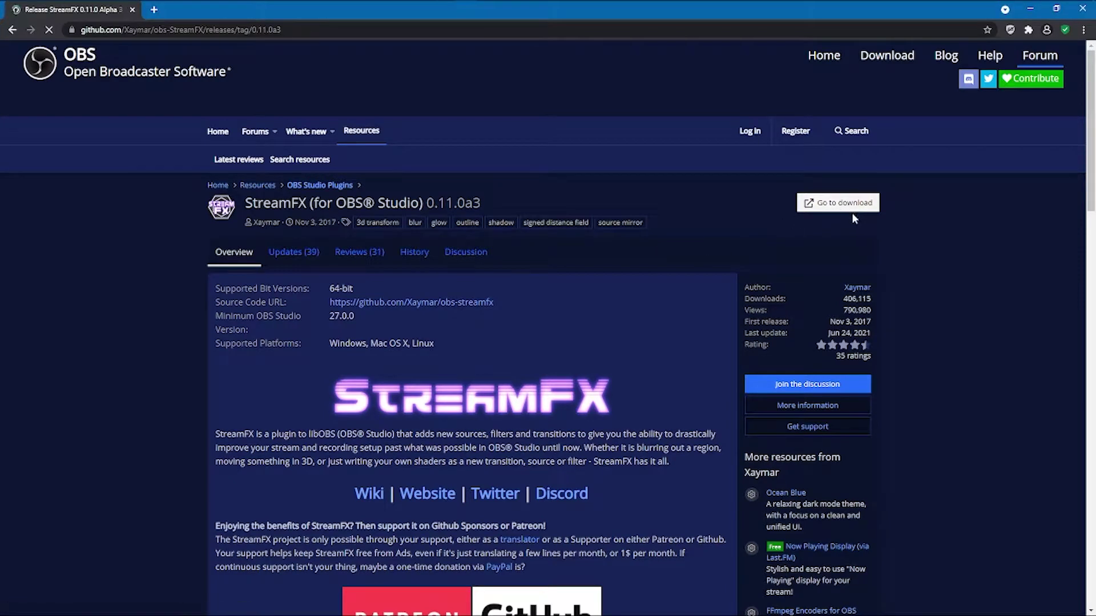
{"action": "scroll", "coordinate": [757, 278], "scroll_direction": "down", "scroll_amount": 12}
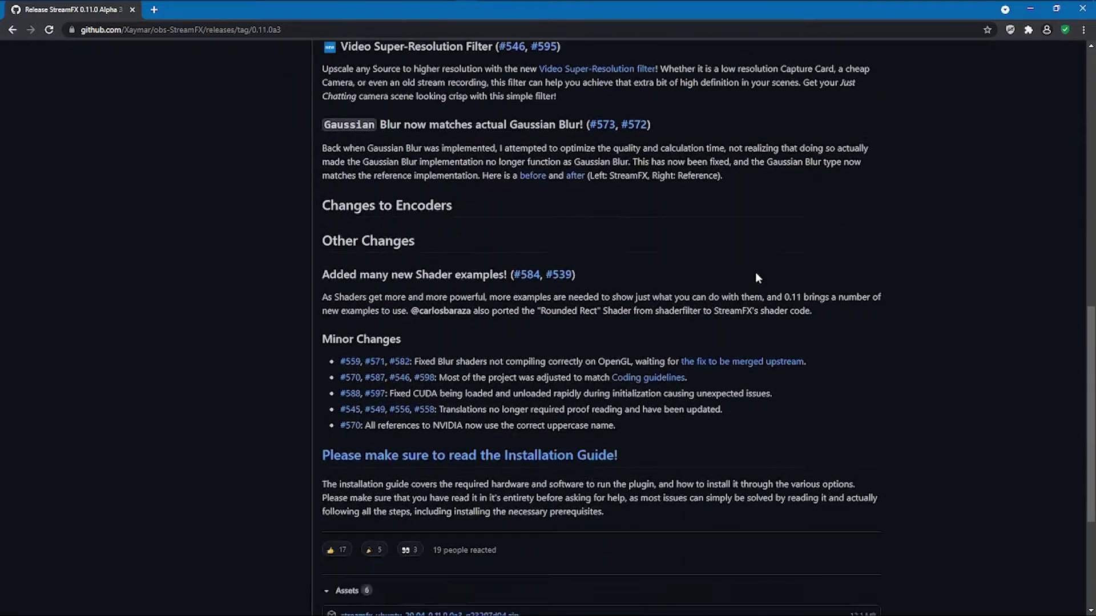
{"action": "scroll", "coordinate": [757, 277], "scroll_direction": "down", "scroll_amount": 5}
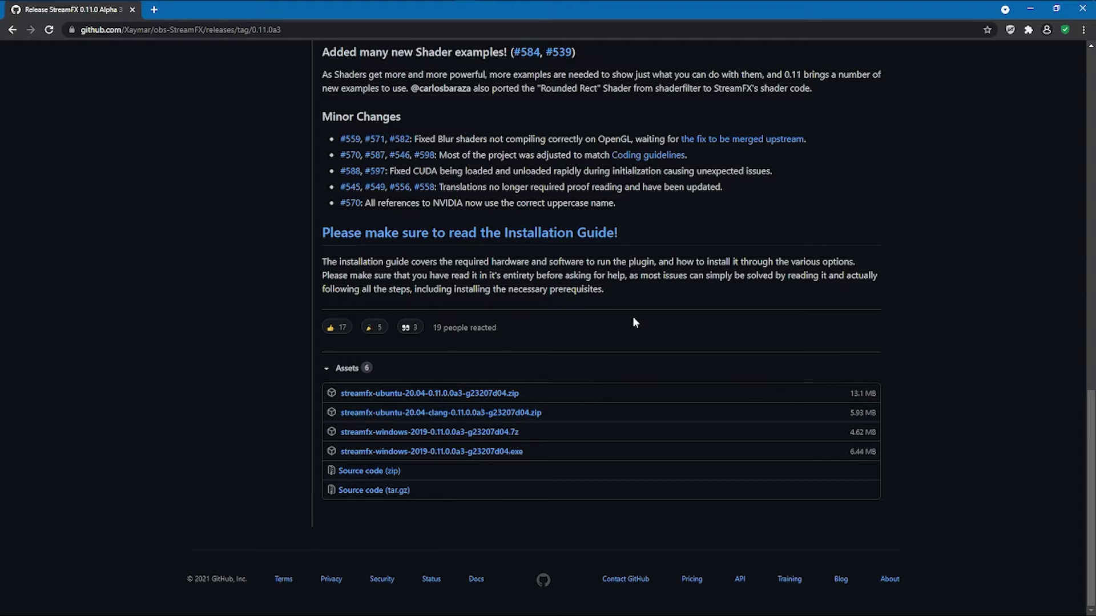
{"action": "left_click", "coordinate": [1082, 8]}
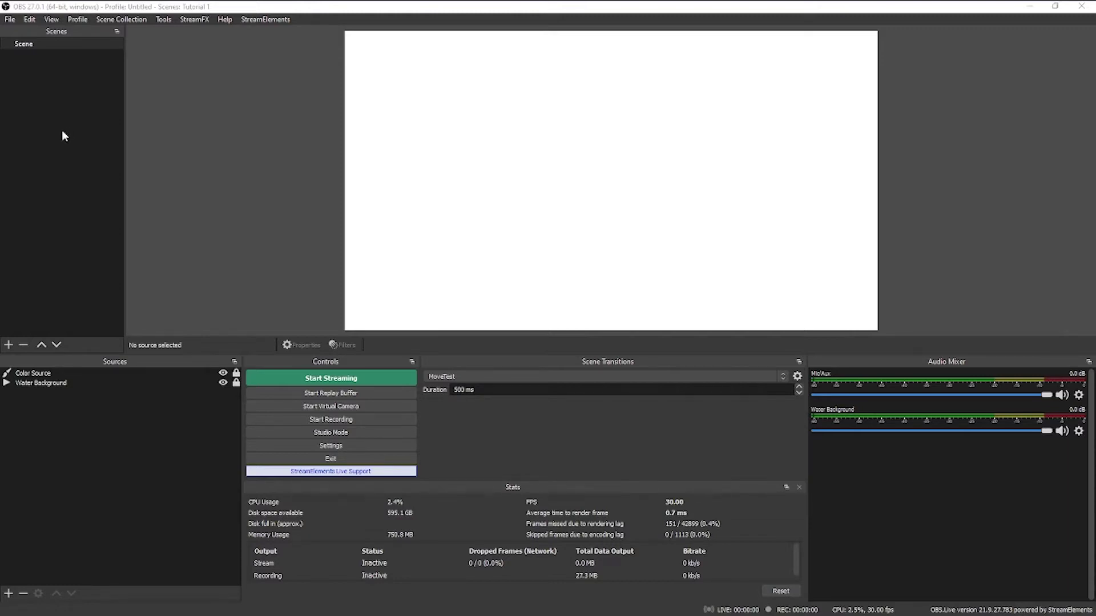
- Create a scene called 'Dynamic Mask' from the Scenes list's Add option
{"action": "right_click", "coordinate": [80, 91]}
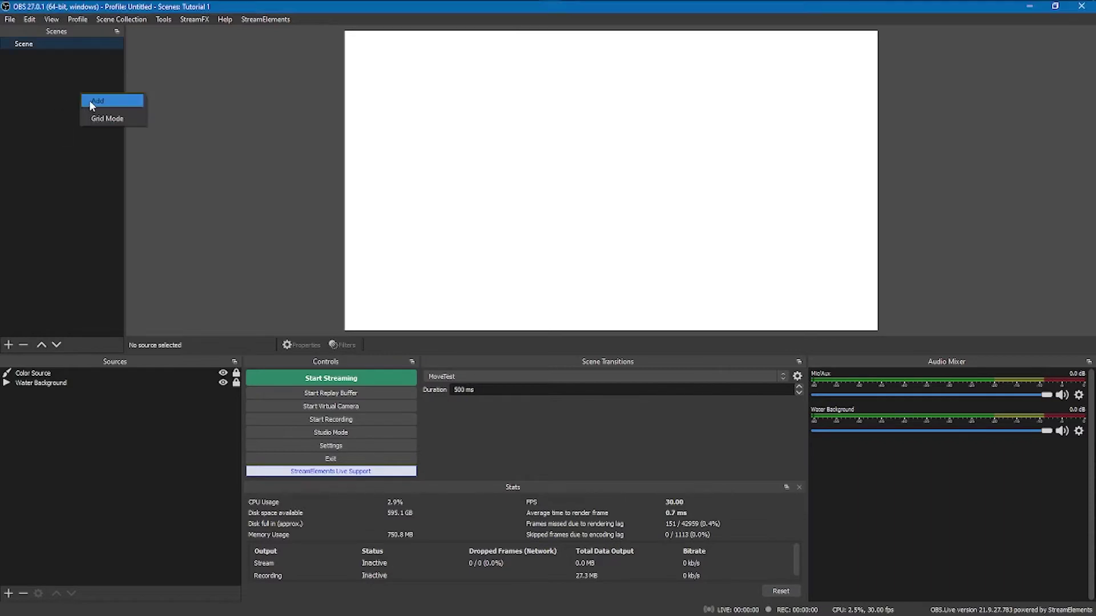
{"action": "left_click", "coordinate": [89, 101]}
{"action": "type", "text": "Dynamic Mask"}
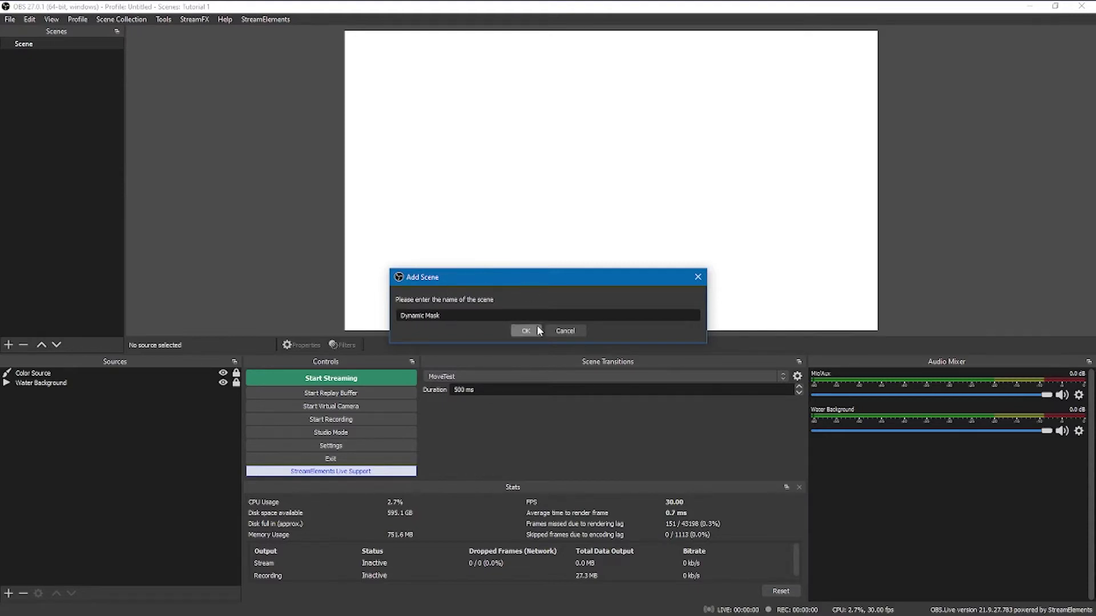
{"action": "left_click", "coordinate": [537, 330]}
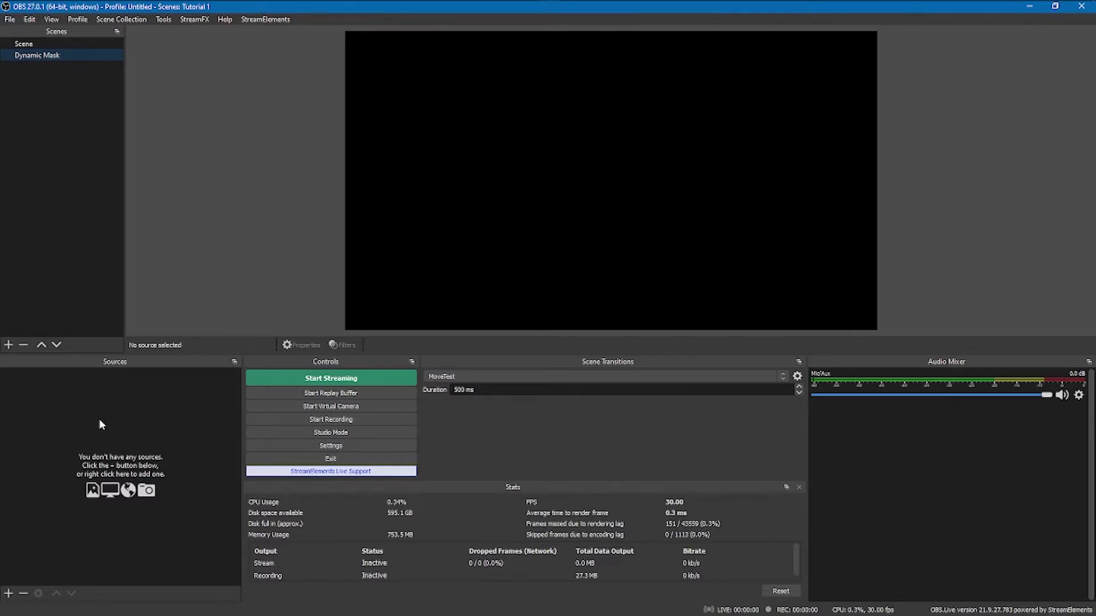
- Add a new Media Source named 'Smoke Mask'
{"action": "right_click", "coordinate": [89, 406]}
{"action": "mouse_move", "coordinate": [171, 414]}
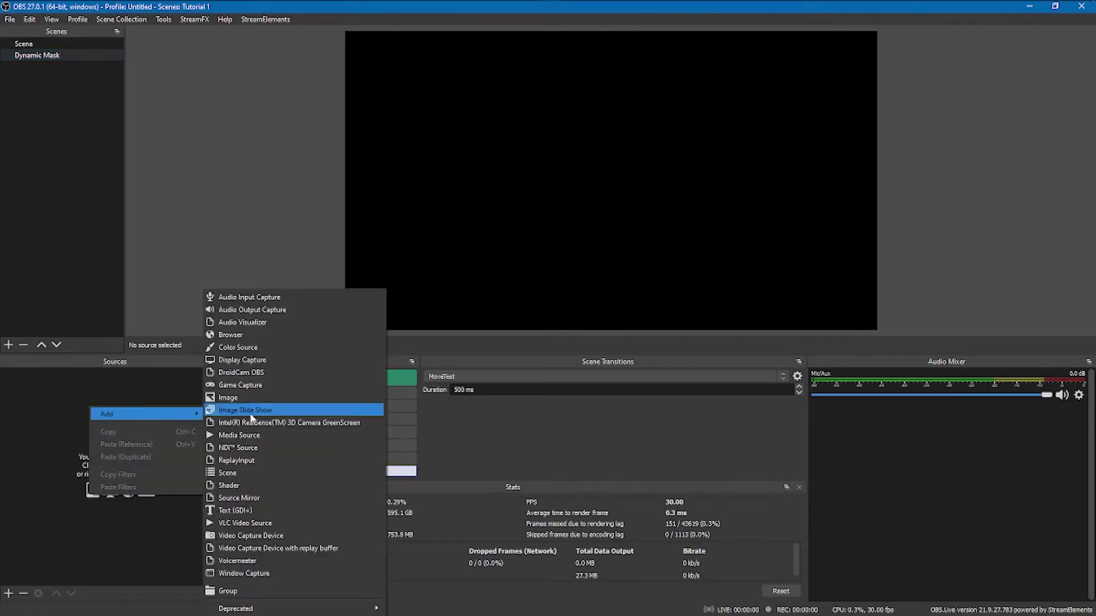
{"action": "left_click", "coordinate": [250, 434]}
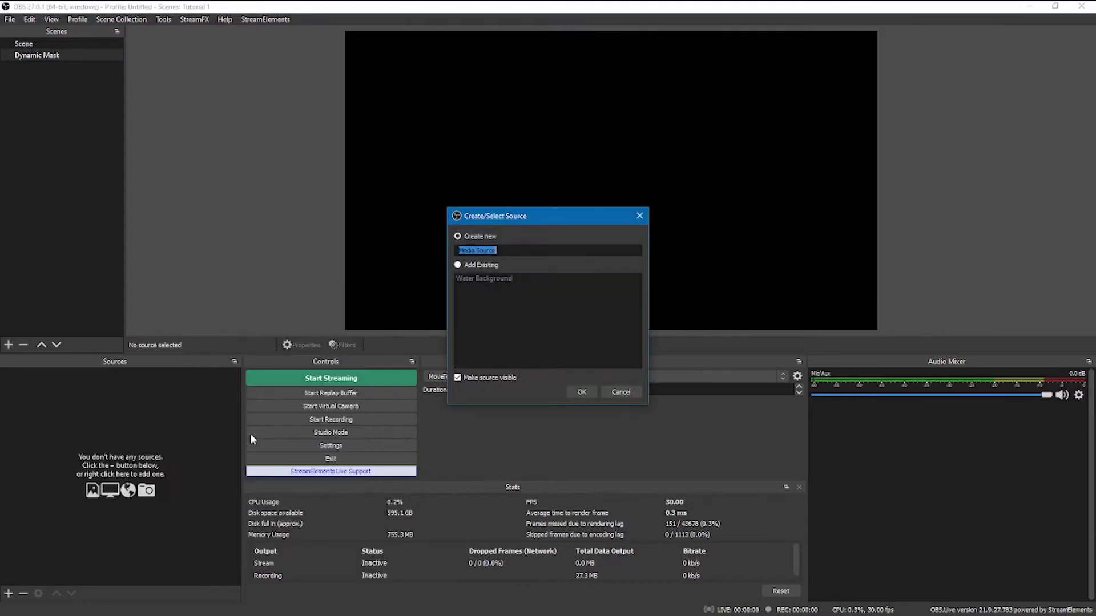
{"action": "type", "text": "Smoke Mask"}
{"action": "key", "text": "Return"}
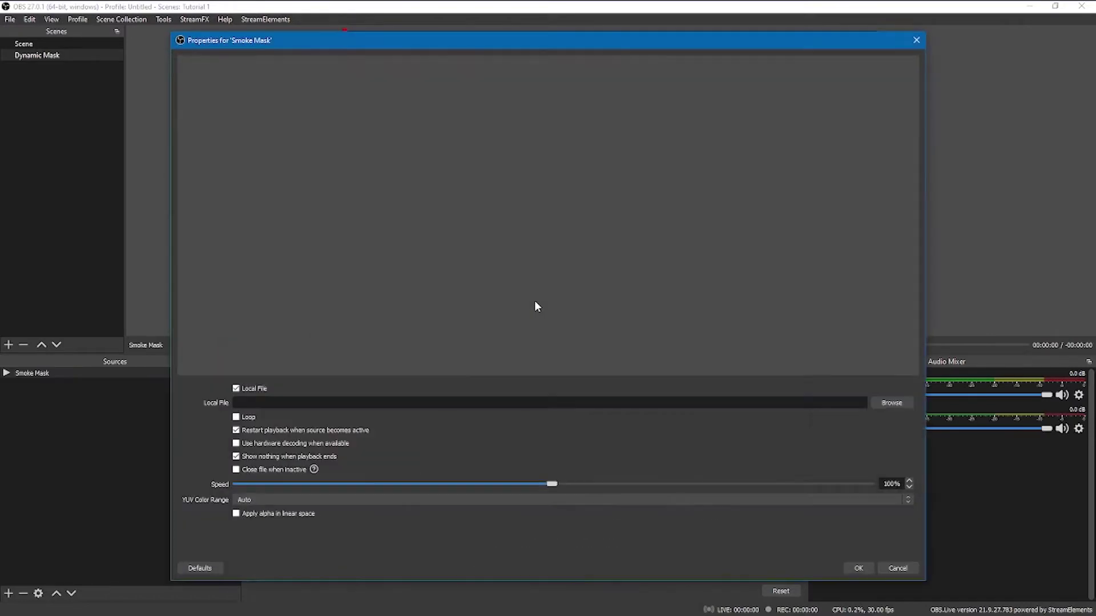
- Load CamSmokeMask.mp4 into Smoke Mask with Loop enabled and apply
{"action": "left_click", "coordinate": [882, 405]}
{"action": "left_click", "coordinate": [382, 148]}
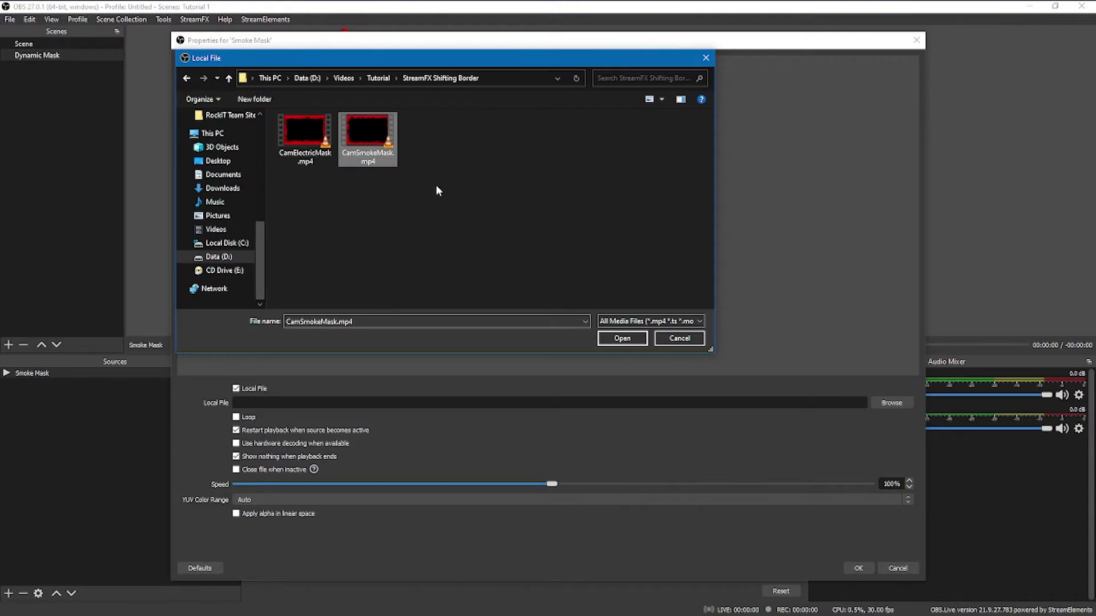
{"action": "left_click", "coordinate": [621, 339]}
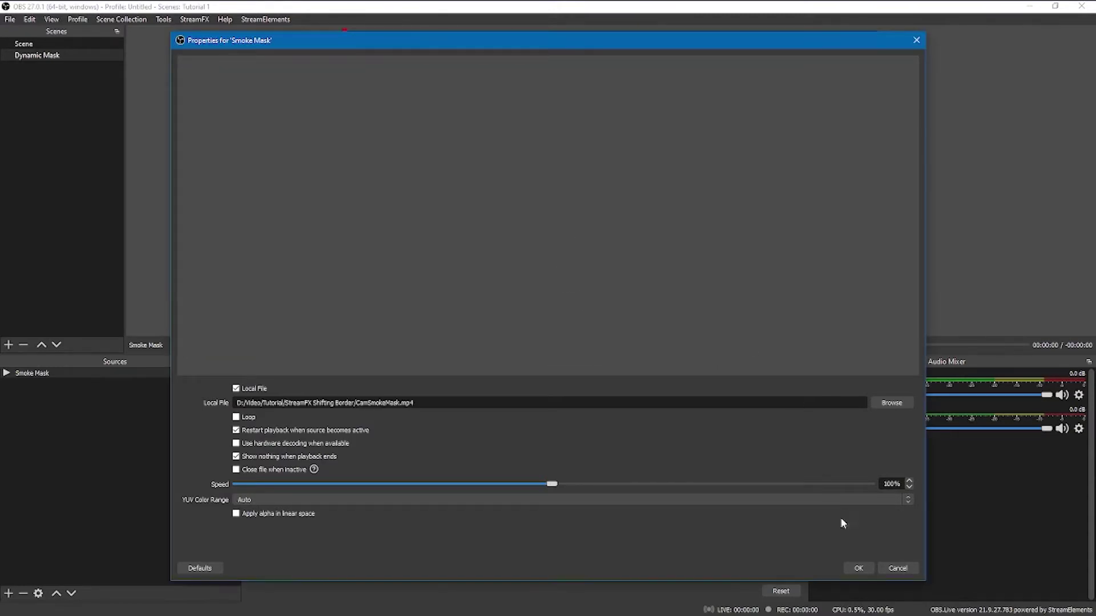
{"action": "left_click", "coordinate": [236, 417]}
{"action": "left_click", "coordinate": [859, 569]}
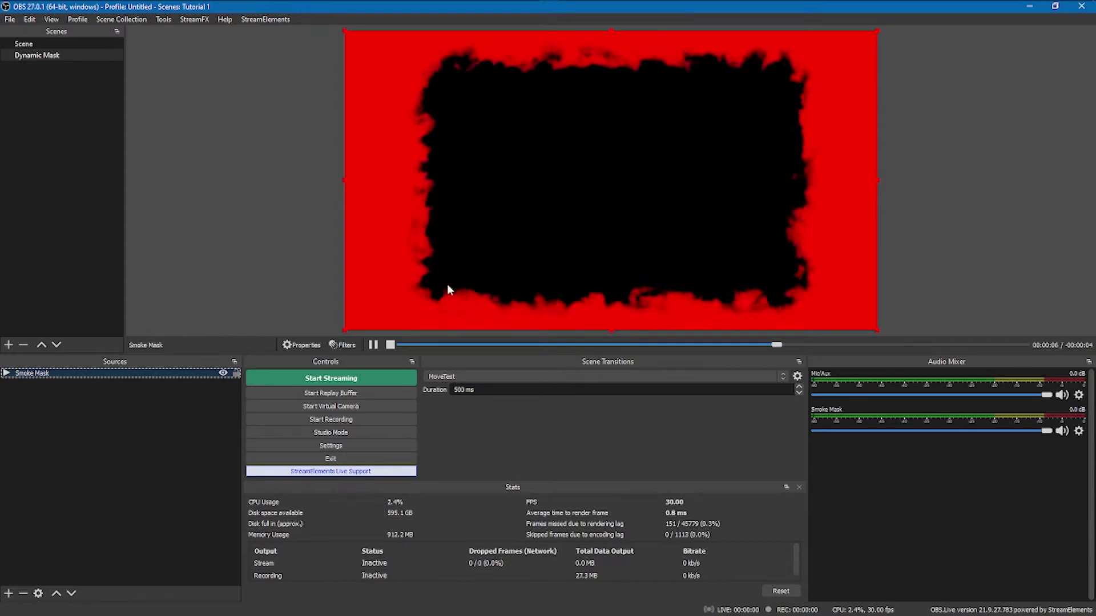
- Add another Media Source named 'Electric Mask'
{"action": "right_click", "coordinate": [140, 415]}
{"action": "mouse_move", "coordinate": [163, 425]}
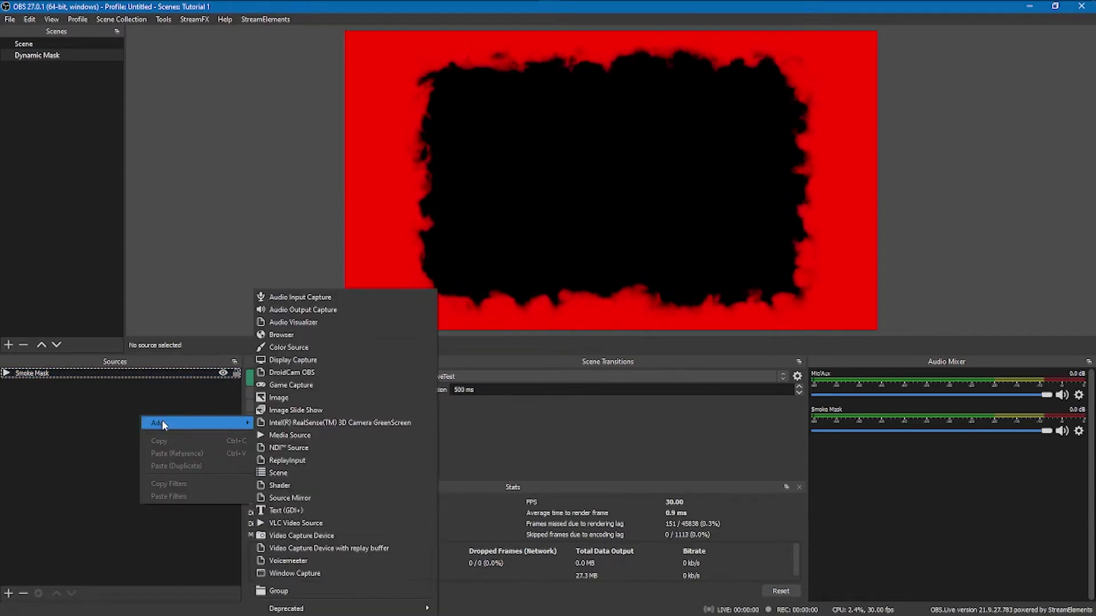
{"action": "left_click", "coordinate": [320, 436]}
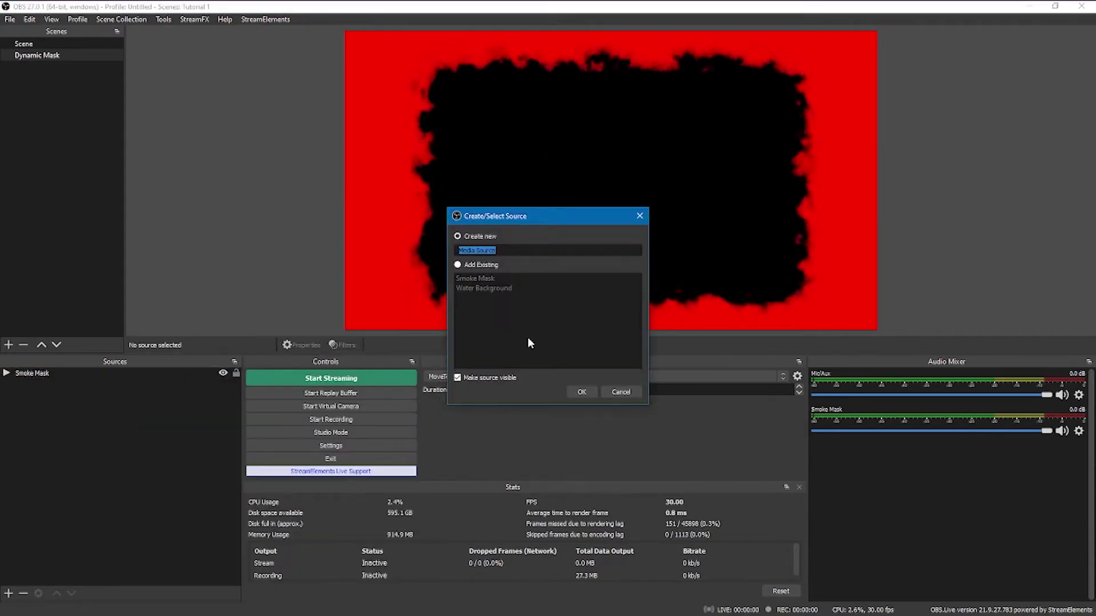
{"action": "type", "text": "Electr"}
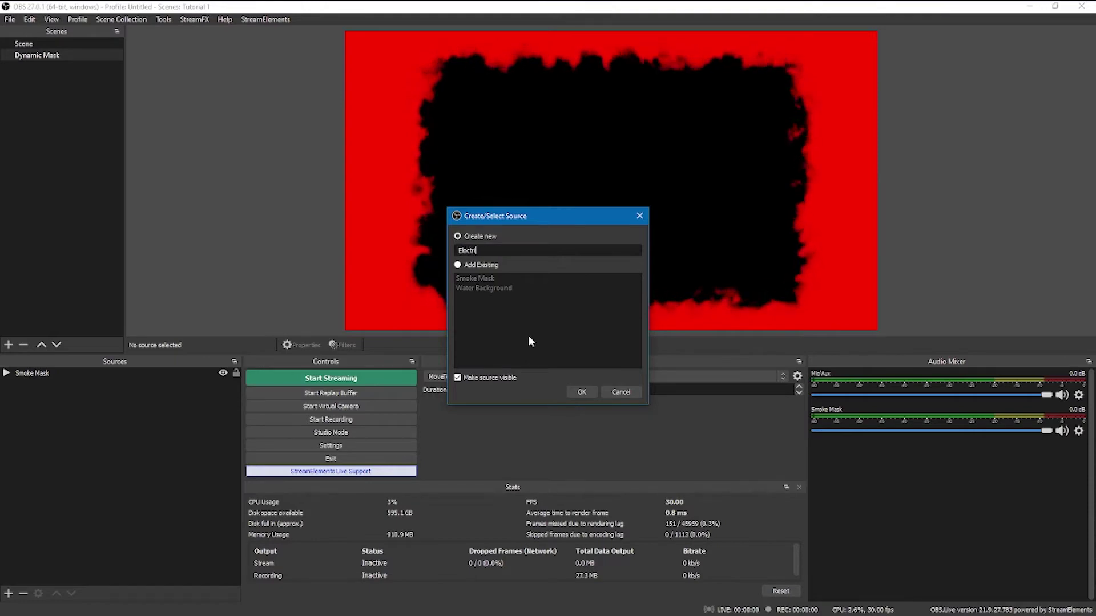
{"action": "type", "text": "ic Mask"}
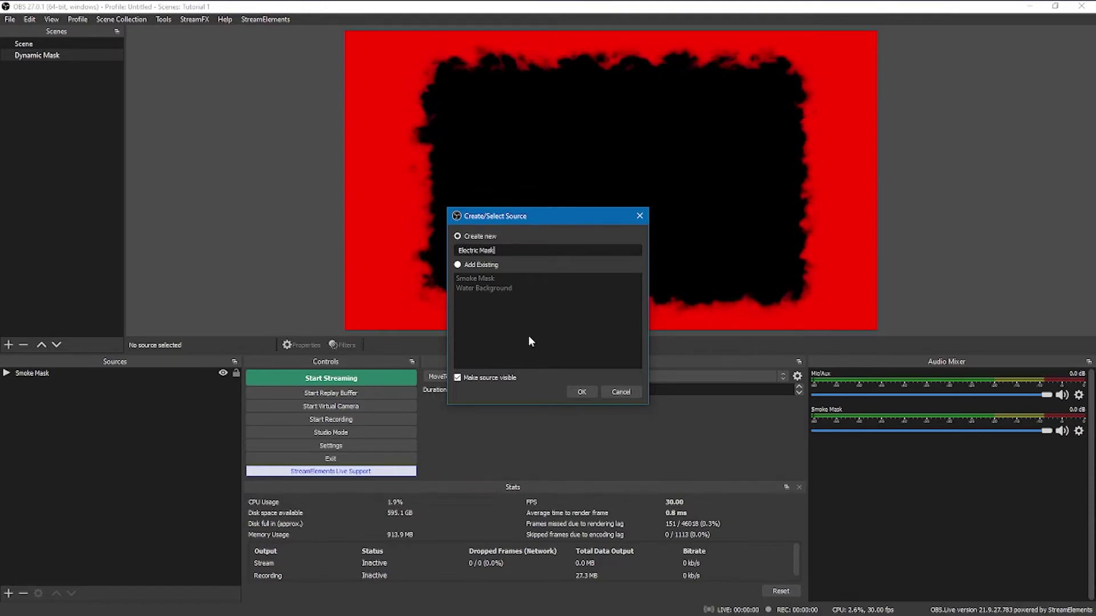
{"action": "key", "text": "Return"}
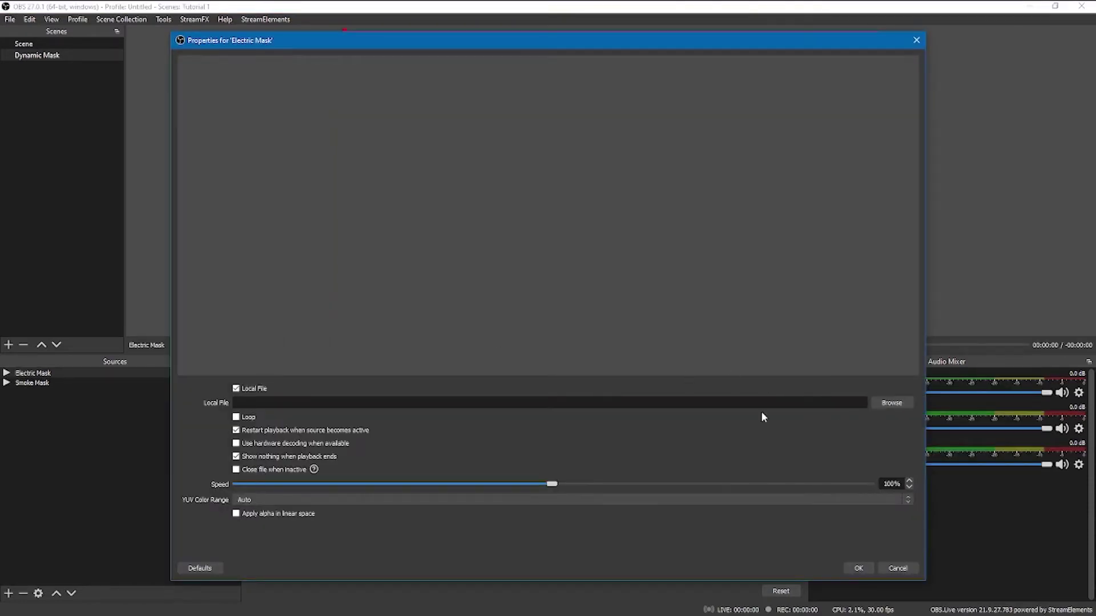
- Load CamElectricMask.mp4 into Electric Mask with Loop enabled and apply
{"action": "left_click", "coordinate": [893, 404]}
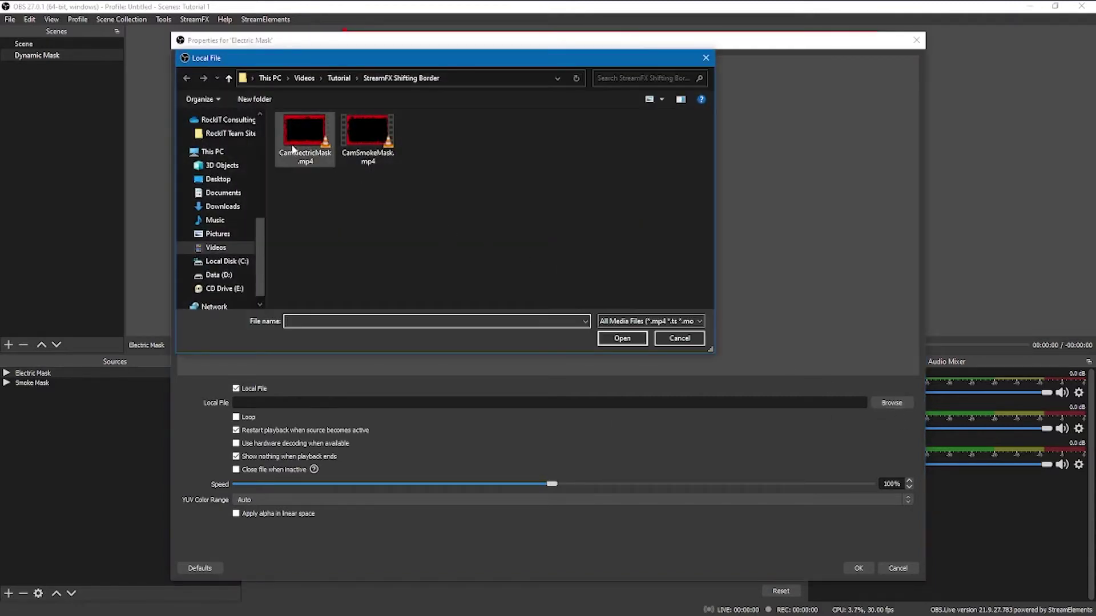
{"action": "left_click", "coordinate": [305, 137]}
{"action": "left_click", "coordinate": [622, 338]}
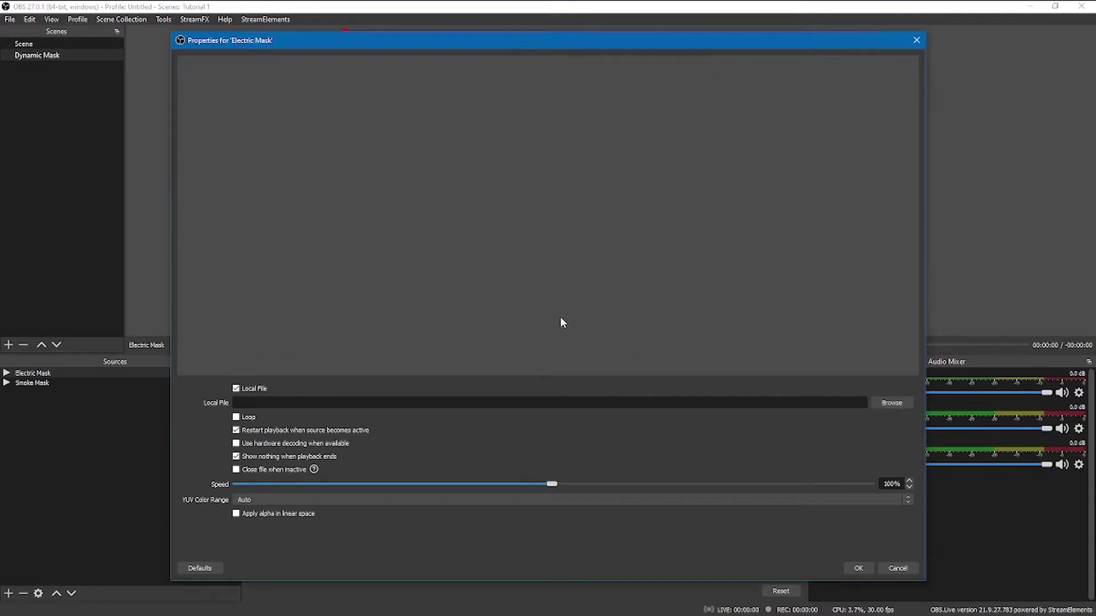
{"action": "left_click", "coordinate": [235, 417]}
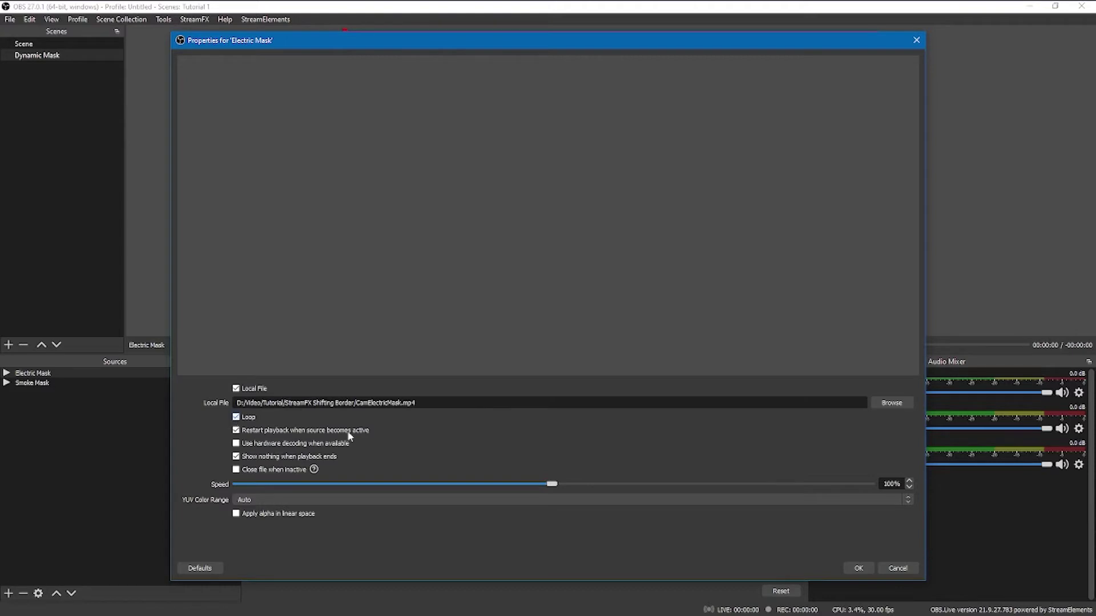
{"action": "left_click", "coordinate": [850, 568]}
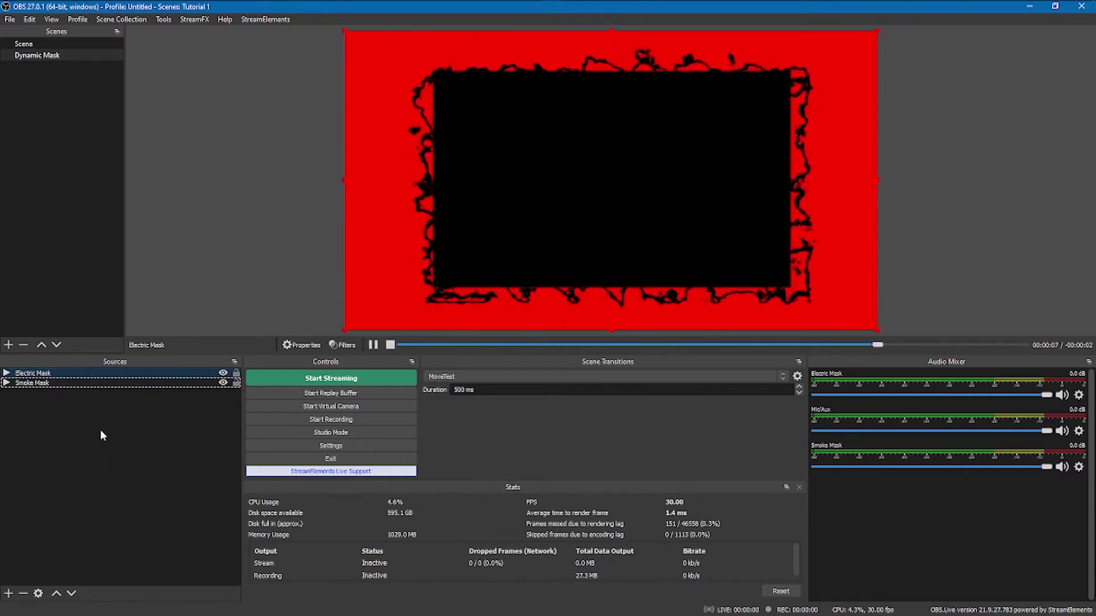
- Add a third scene named 'Smoke Camera' through the Scenes list
{"action": "left_click", "coordinate": [49, 113]}
{"action": "right_click", "coordinate": [46, 95]}
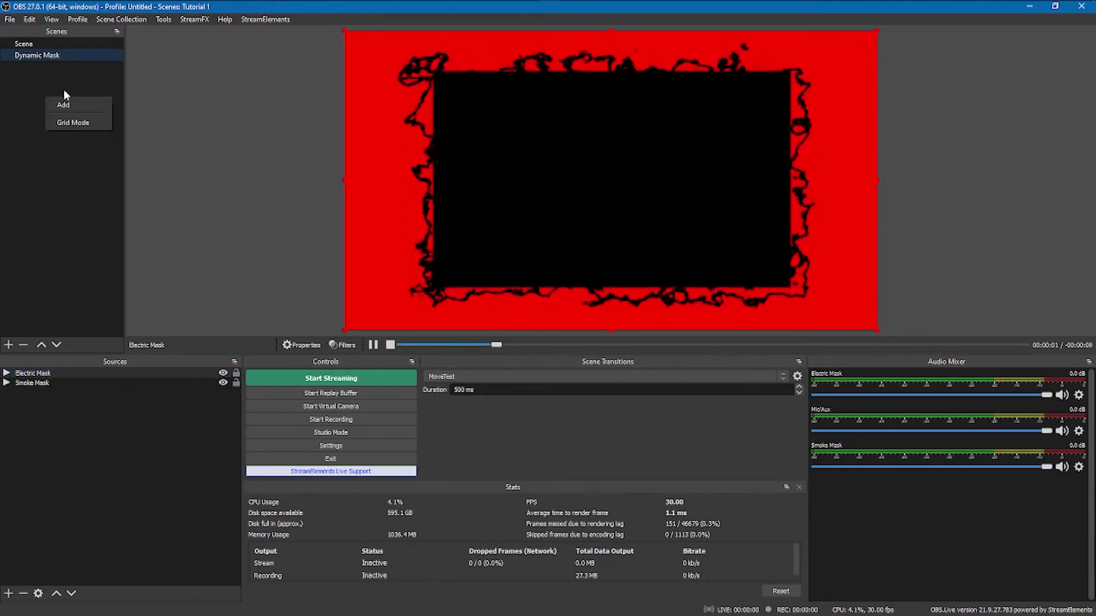
{"action": "left_click", "coordinate": [65, 105]}
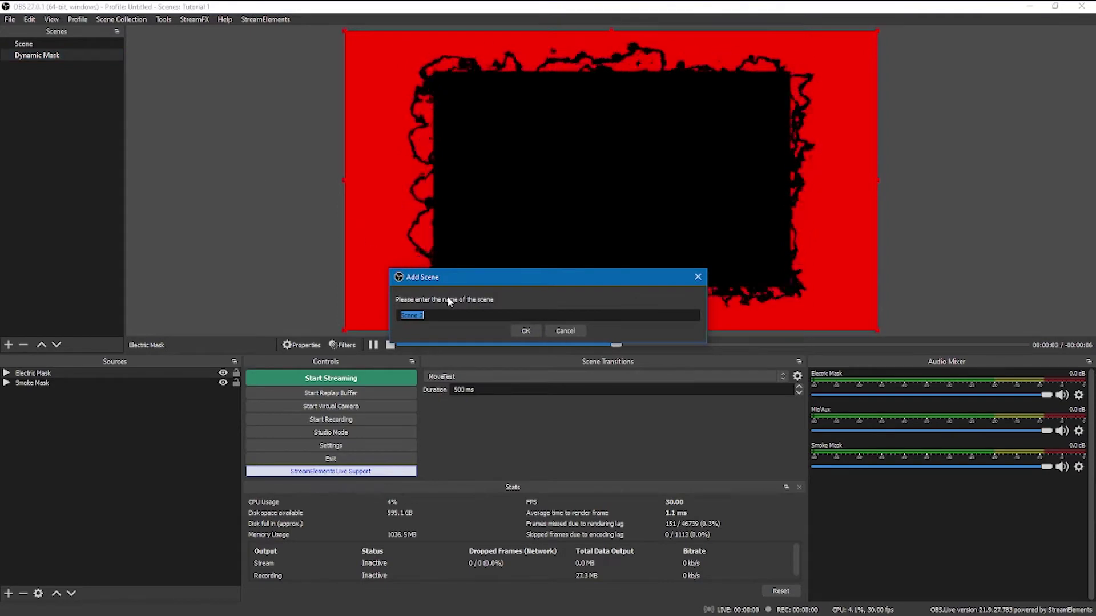
{"action": "type", "text": "Smoke Camera"}
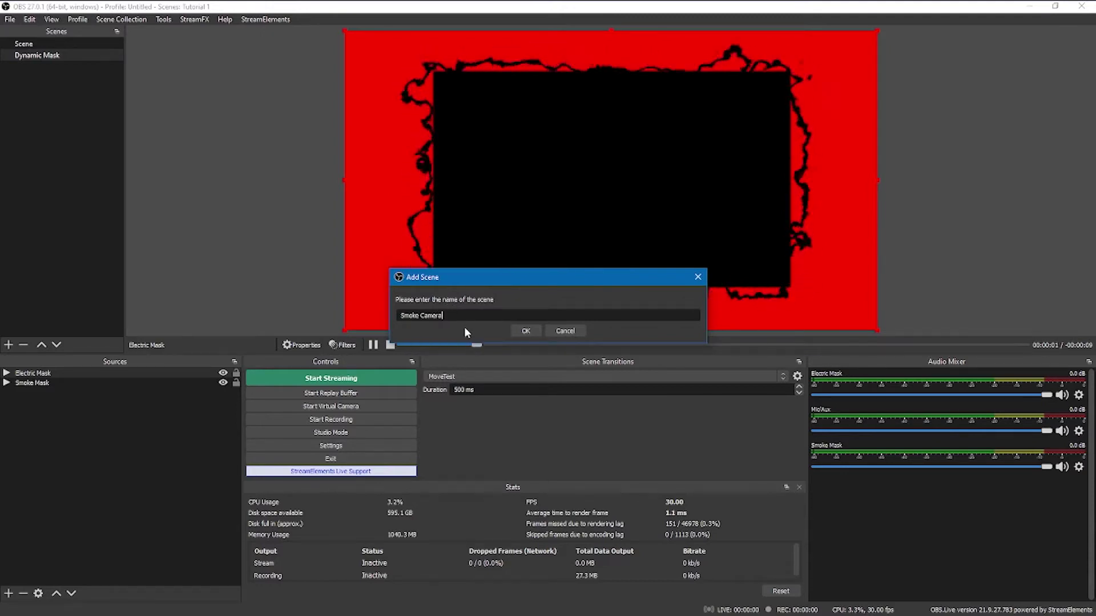
{"action": "left_click", "coordinate": [516, 331]}
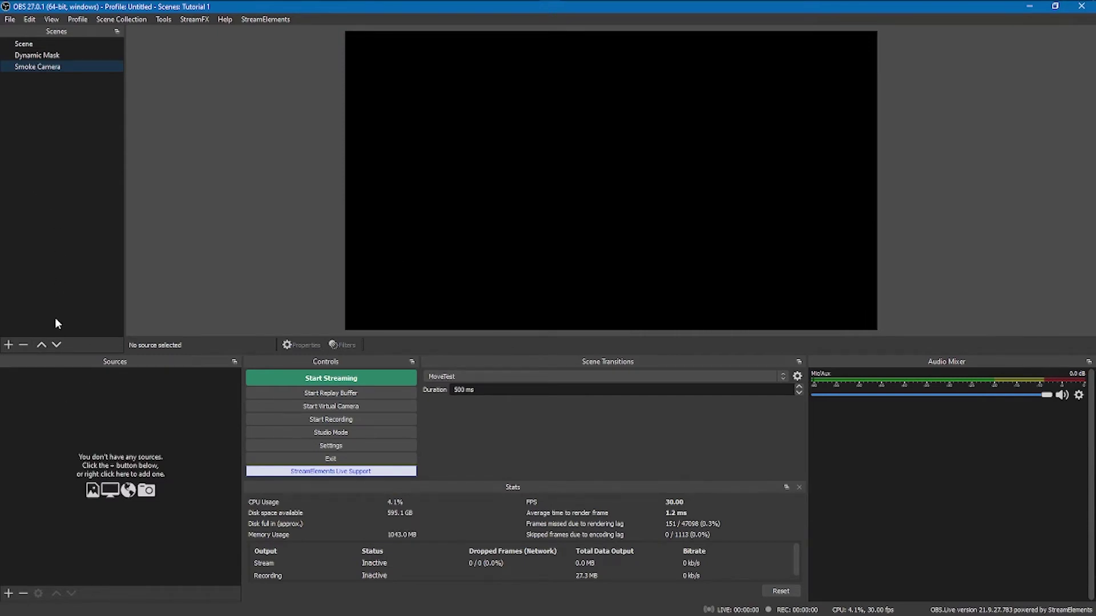
- Add a Video Capture Device source named 'C920'
{"action": "right_click", "coordinate": [63, 408]}
{"action": "mouse_move", "coordinate": [80, 415]}
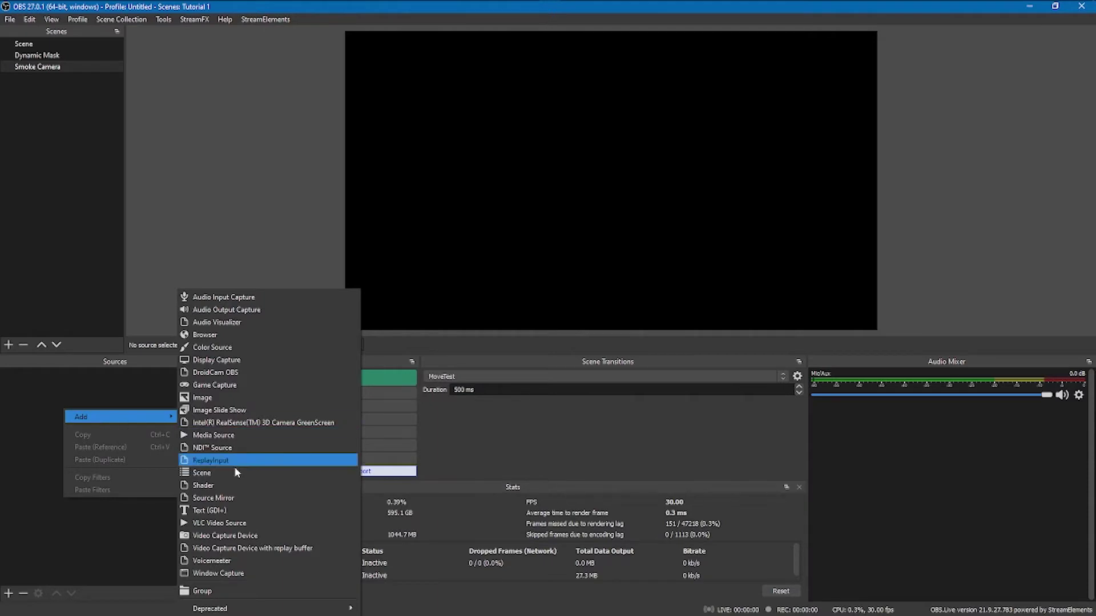
{"action": "left_click", "coordinate": [220, 536]}
{"action": "type", "text": "C920"}
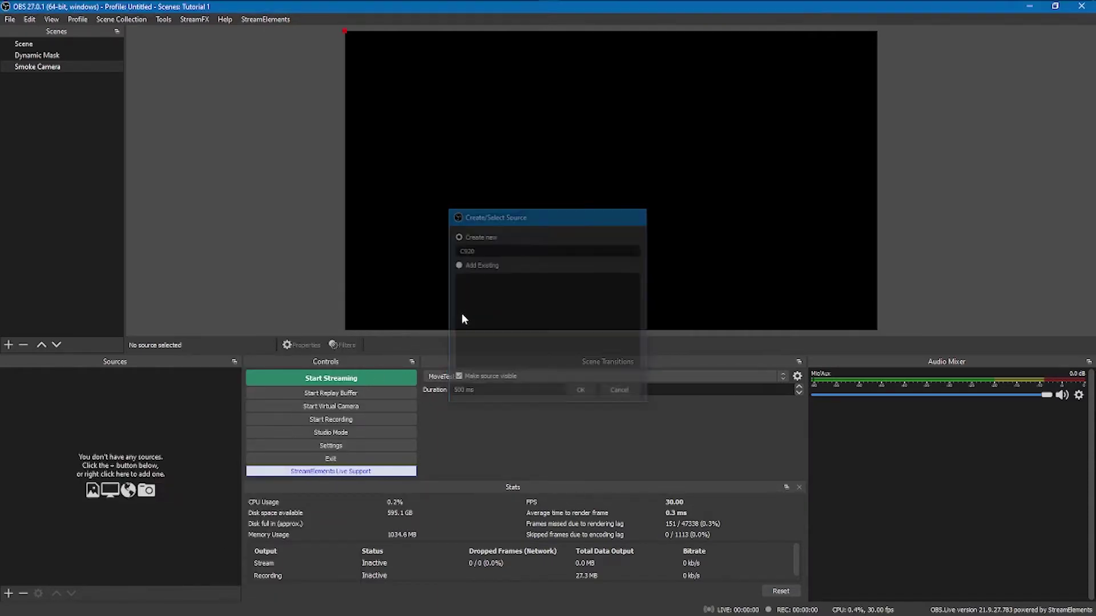
{"action": "key", "text": "Return"}
- Use HD Pro Webcam C920 at custom 1920x1080 resolution and confirm
{"action": "left_click", "coordinate": [353, 392]}
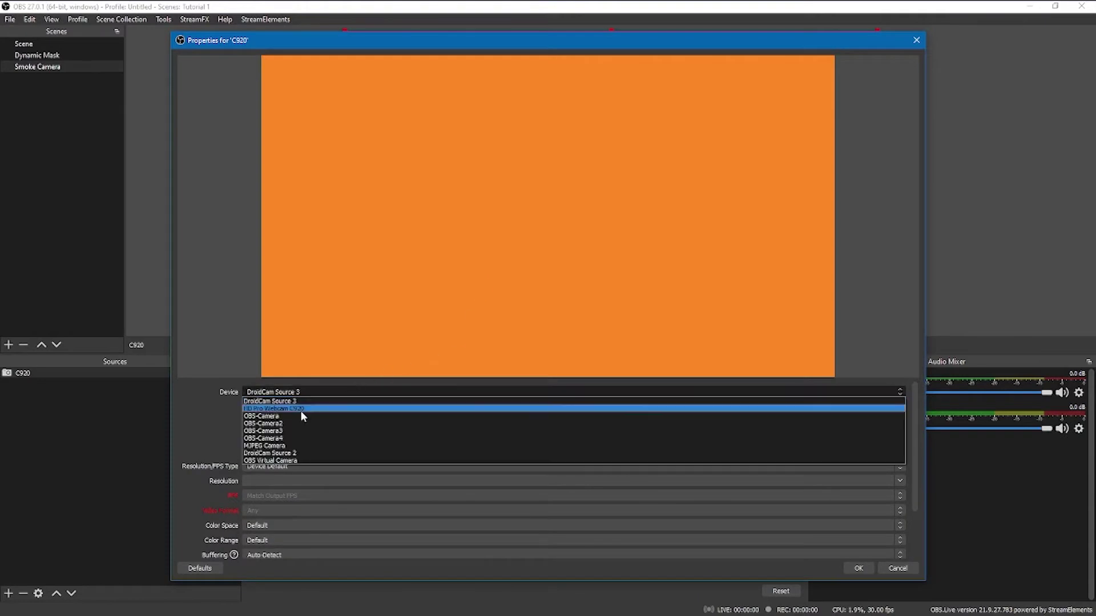
{"action": "left_click", "coordinate": [300, 411]}
{"action": "left_click", "coordinate": [277, 466]}
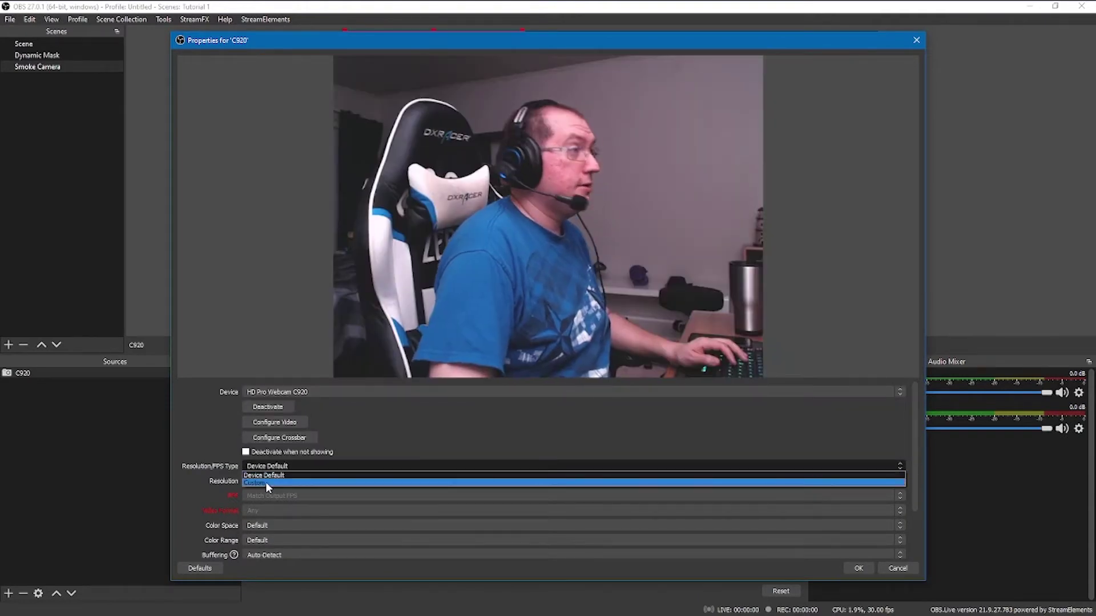
{"action": "left_click", "coordinate": [266, 482]}
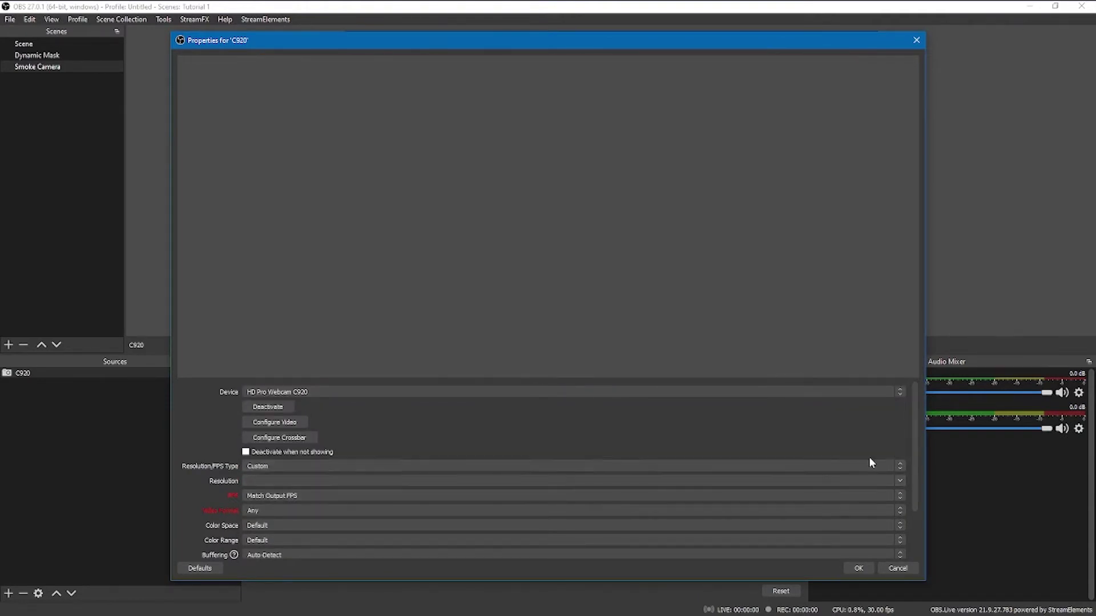
{"action": "left_click", "coordinate": [899, 481]}
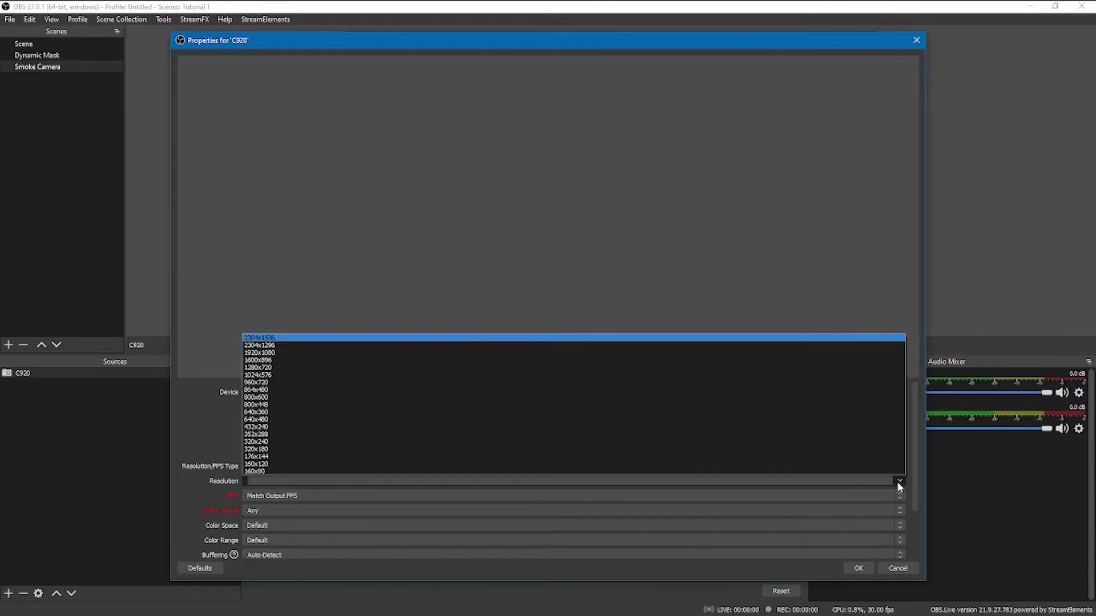
{"action": "left_click", "coordinate": [286, 352]}
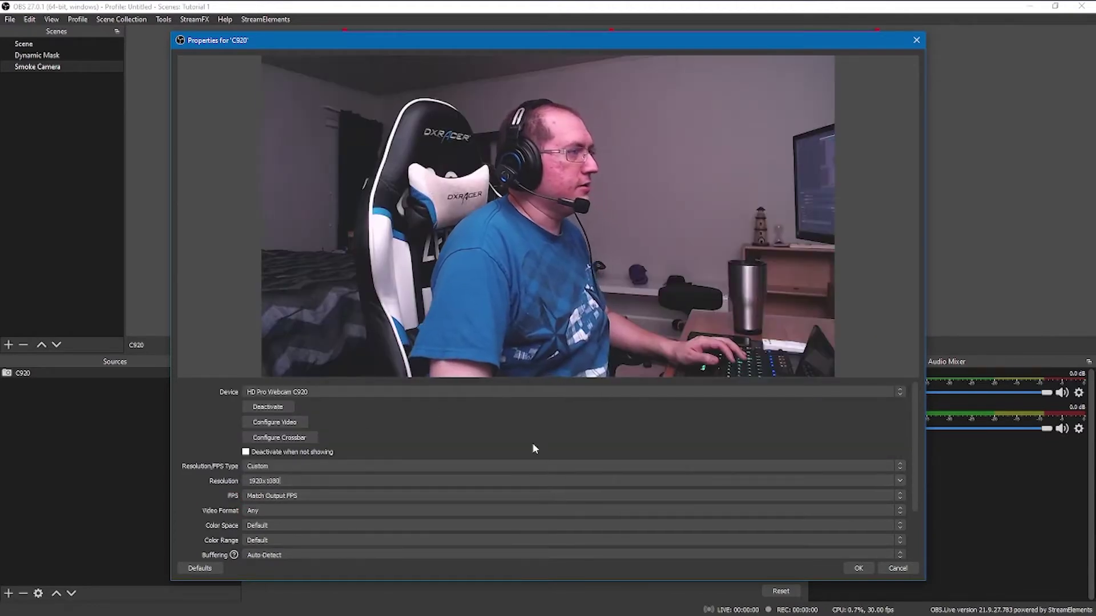
{"action": "left_click", "coordinate": [857, 568]}
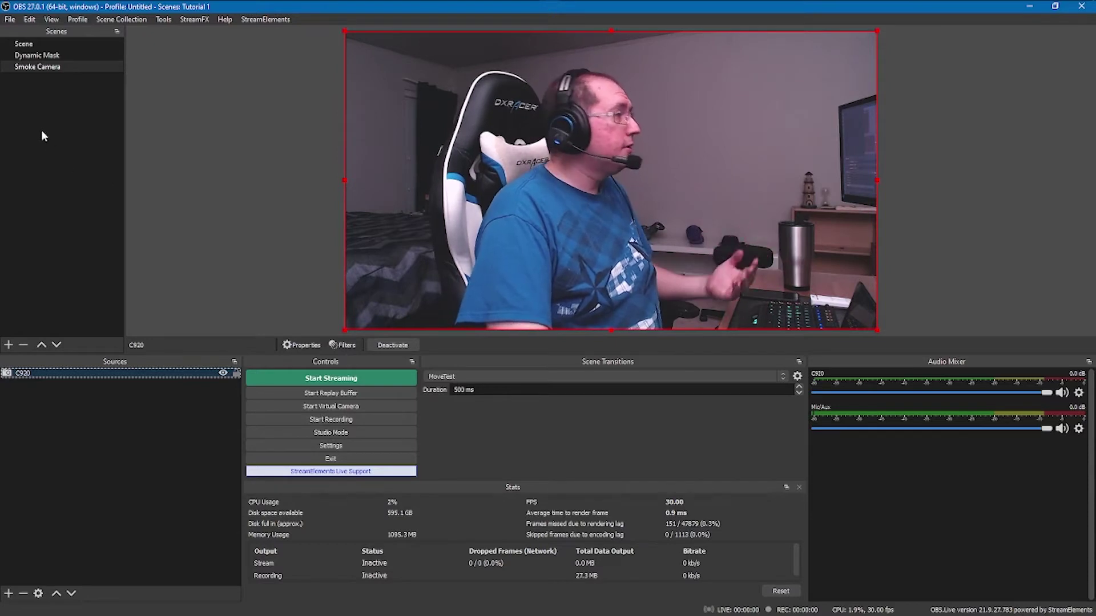
- Add a Dynamic Mask filter named 'Smoke mask' to the Smoke Camera scene
{"action": "right_click", "coordinate": [19, 69]}
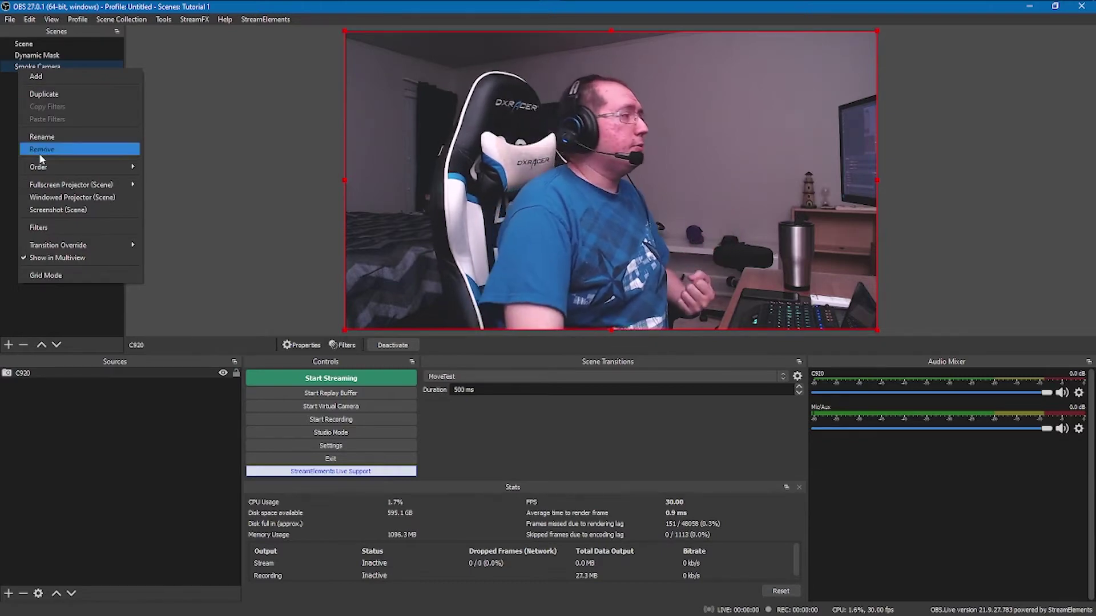
{"action": "left_click", "coordinate": [46, 224]}
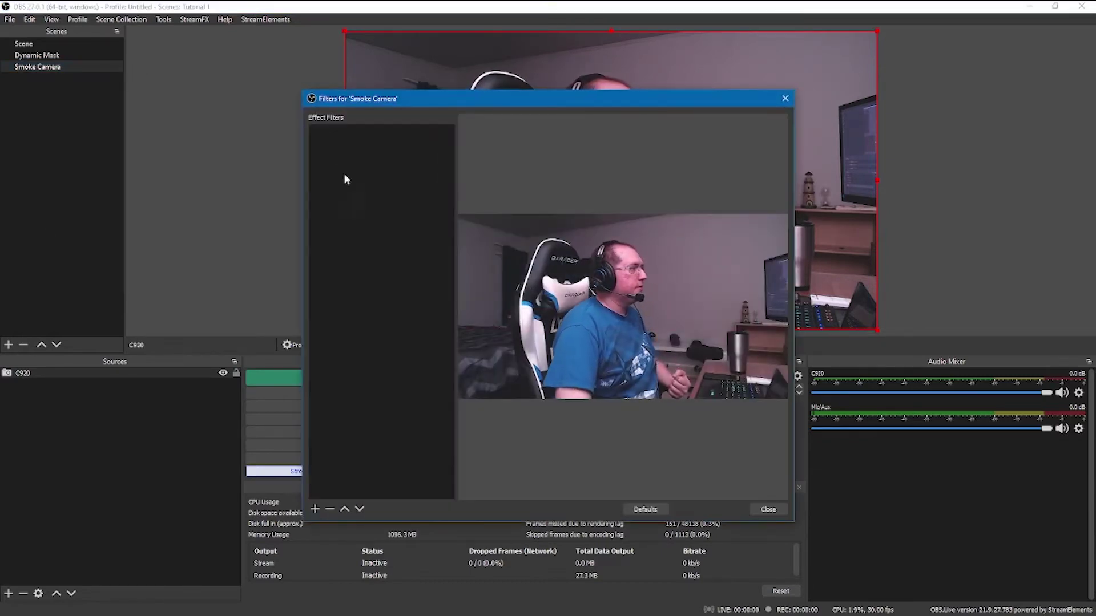
{"action": "left_click", "coordinate": [316, 509]}
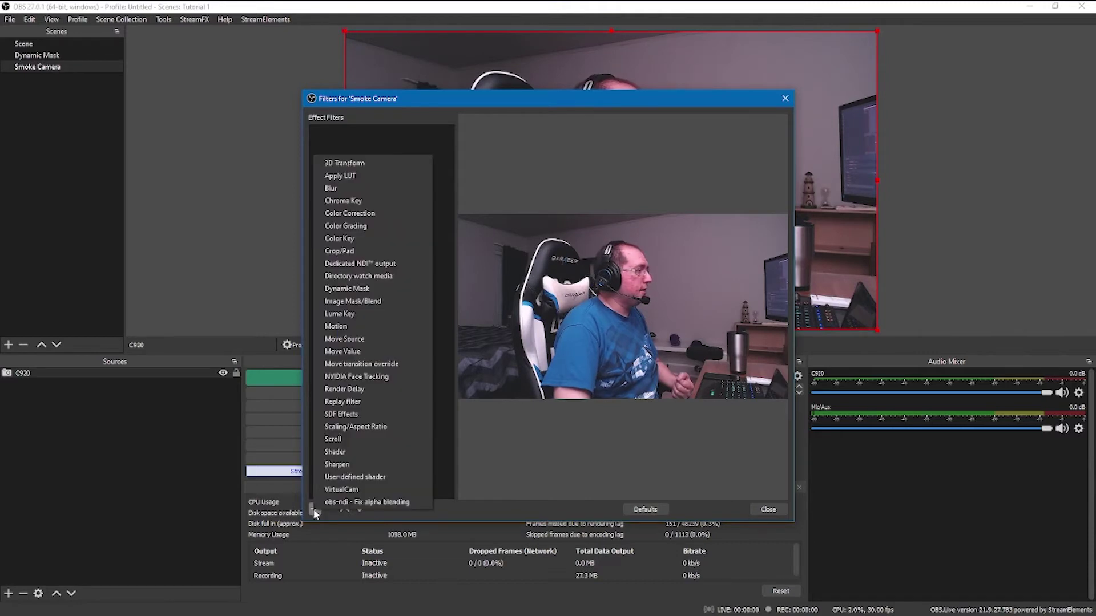
{"action": "left_click", "coordinate": [363, 289]}
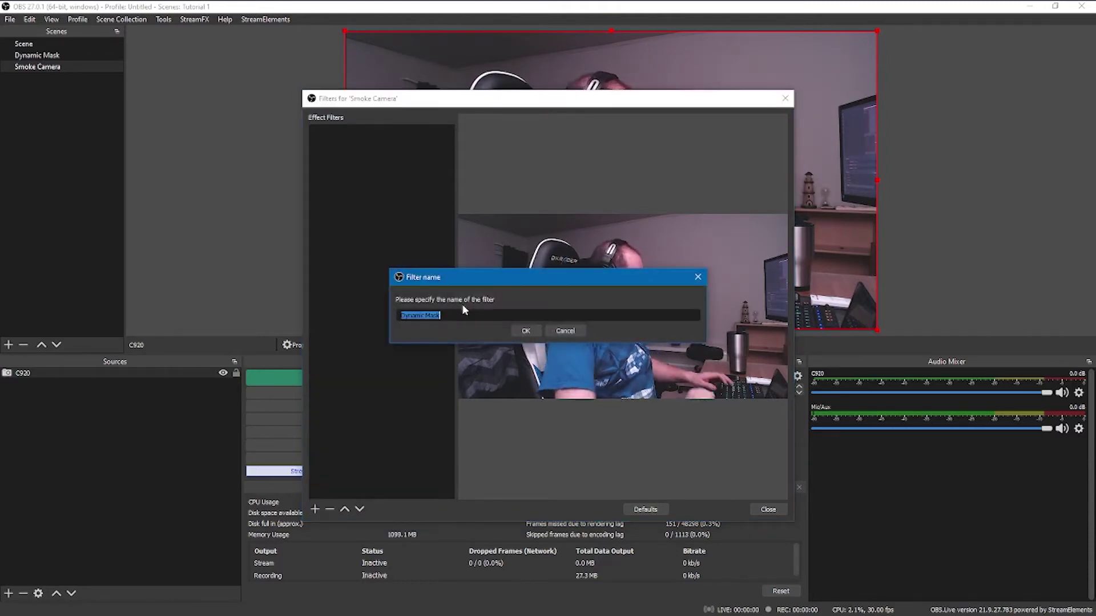
{"action": "type", "text": "Smoke mask"}
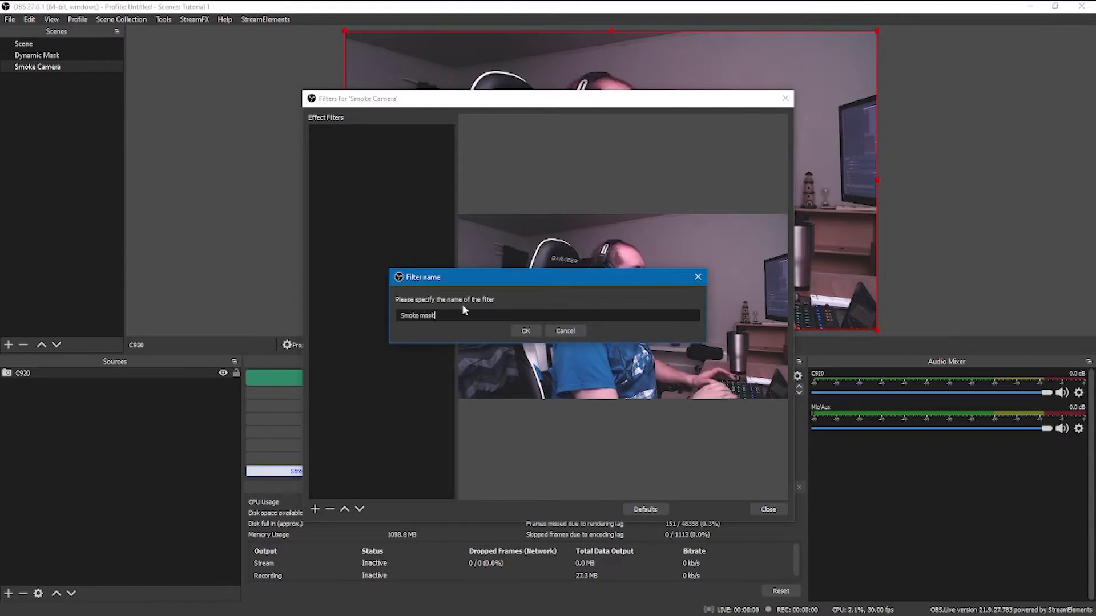
{"action": "key", "text": "Return"}
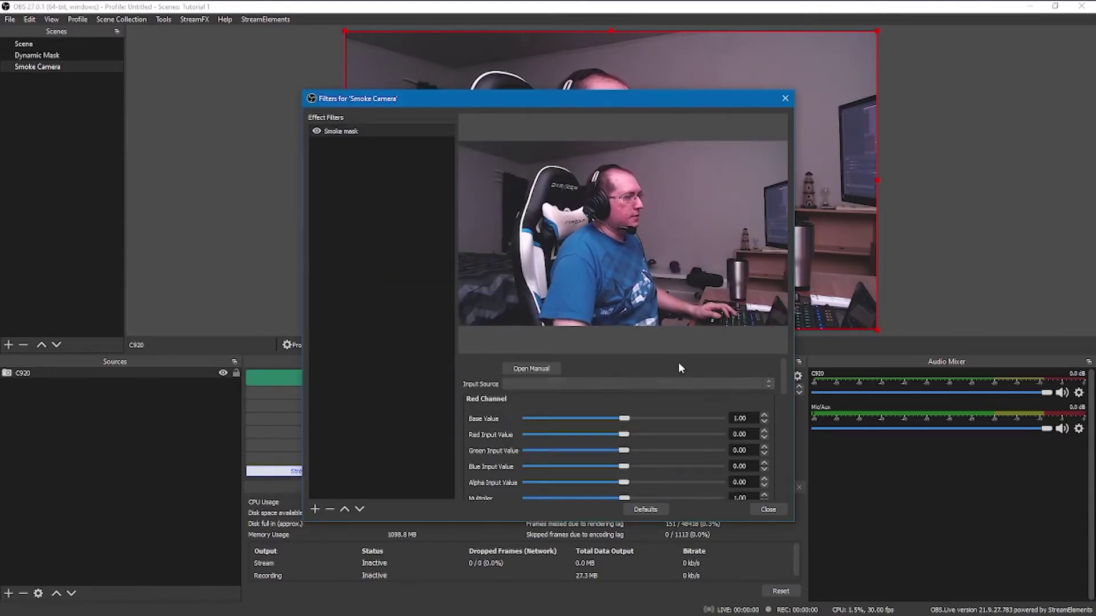
- Set the filter's input source to Smoke Mask and alpha Red Input Value to -1
{"action": "left_click", "coordinate": [759, 385]}
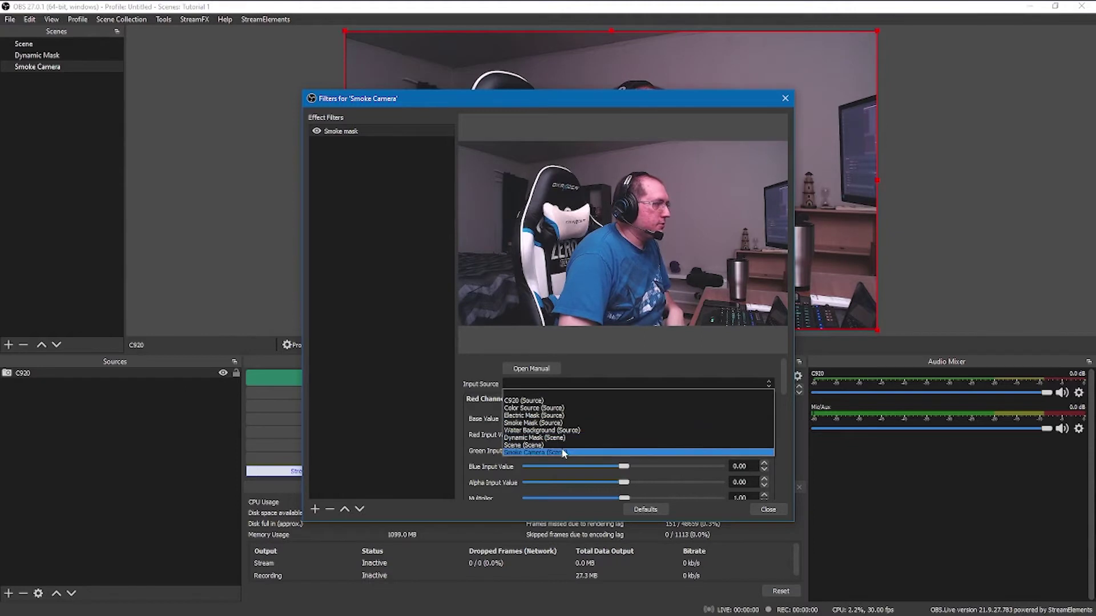
{"action": "left_click", "coordinate": [559, 424]}
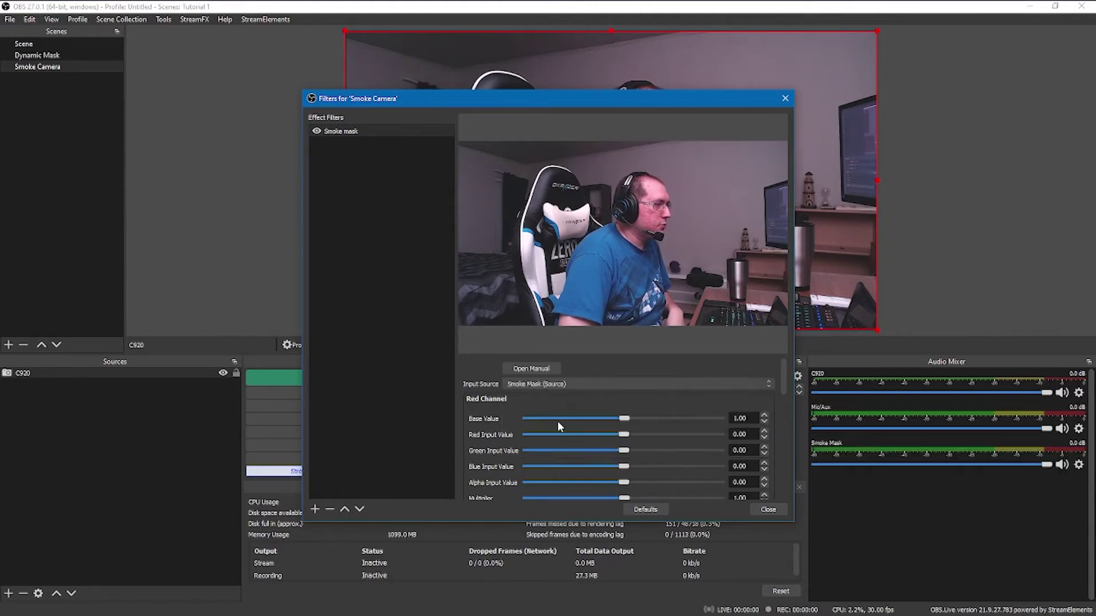
{"action": "left_click_drag", "start_coordinate": [785, 376], "coordinate": [771, 489]}
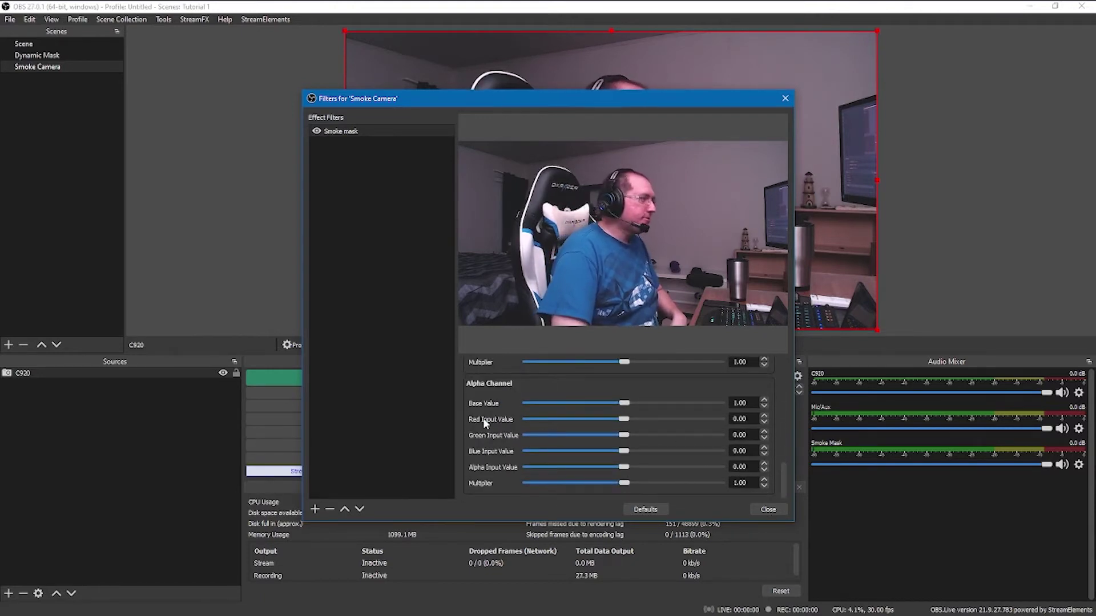
{"action": "type", "text": "-1"}
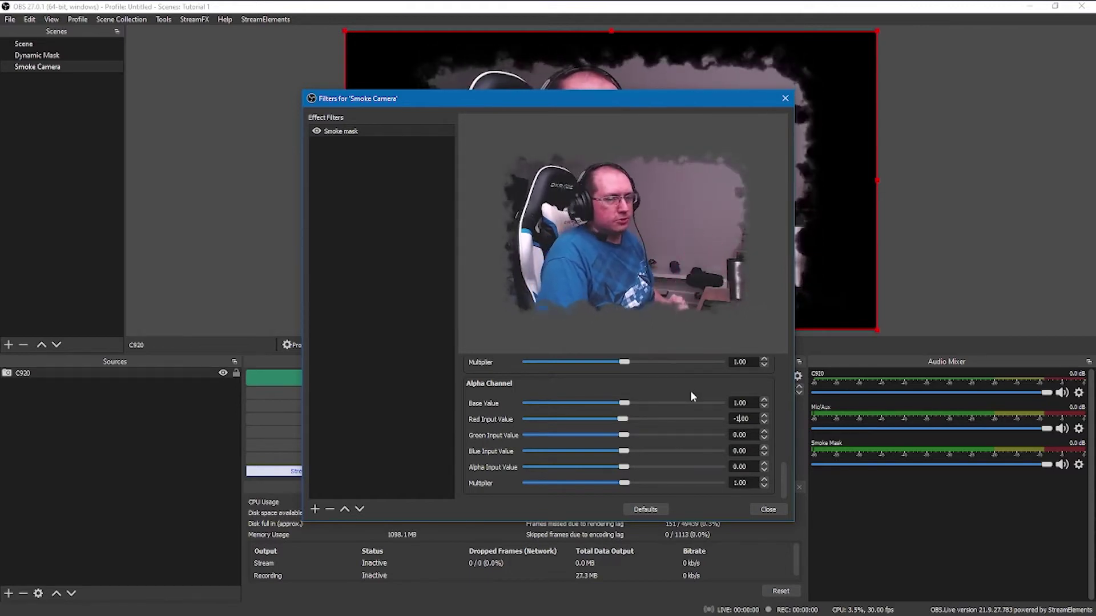
- Add the Smoke Camera scene as a source in the main Scene
{"action": "left_click", "coordinate": [768, 509]}
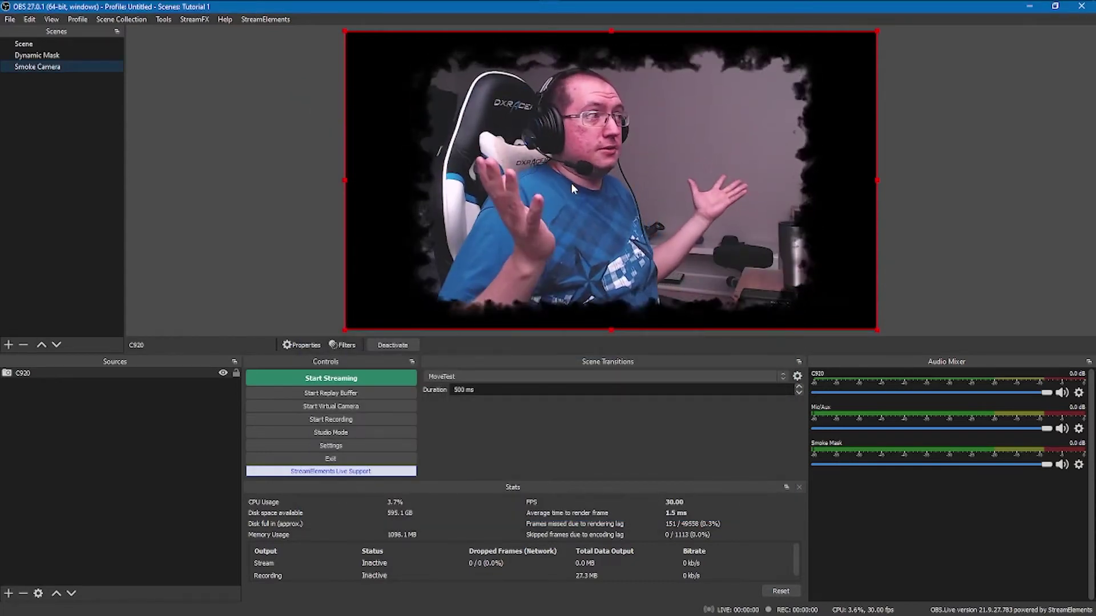
{"action": "left_click", "coordinate": [26, 44]}
{"action": "right_click", "coordinate": [110, 416]}
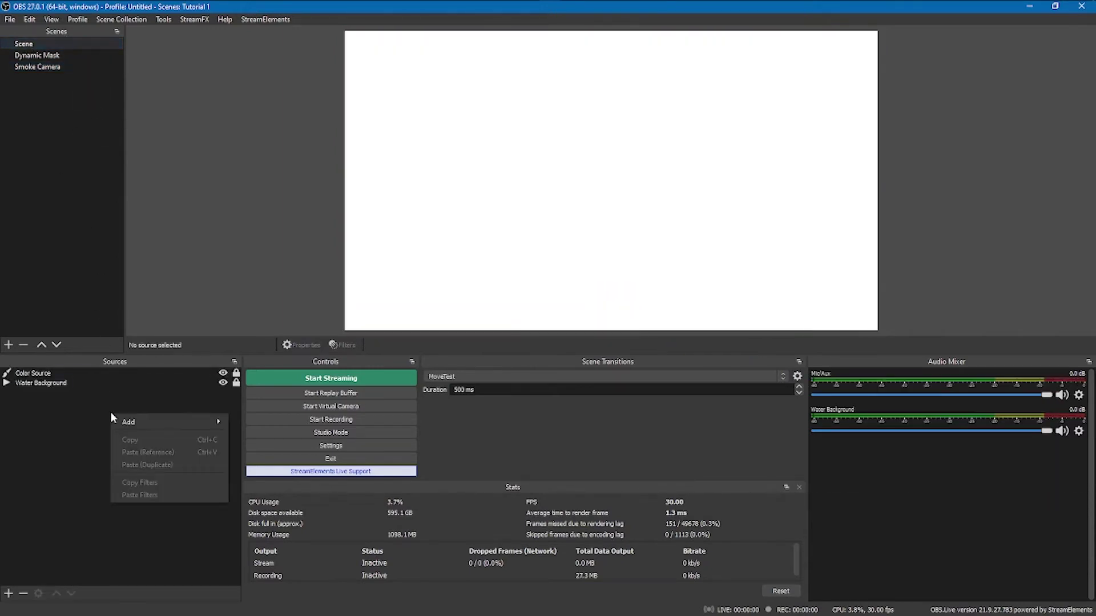
{"action": "mouse_move", "coordinate": [149, 422]}
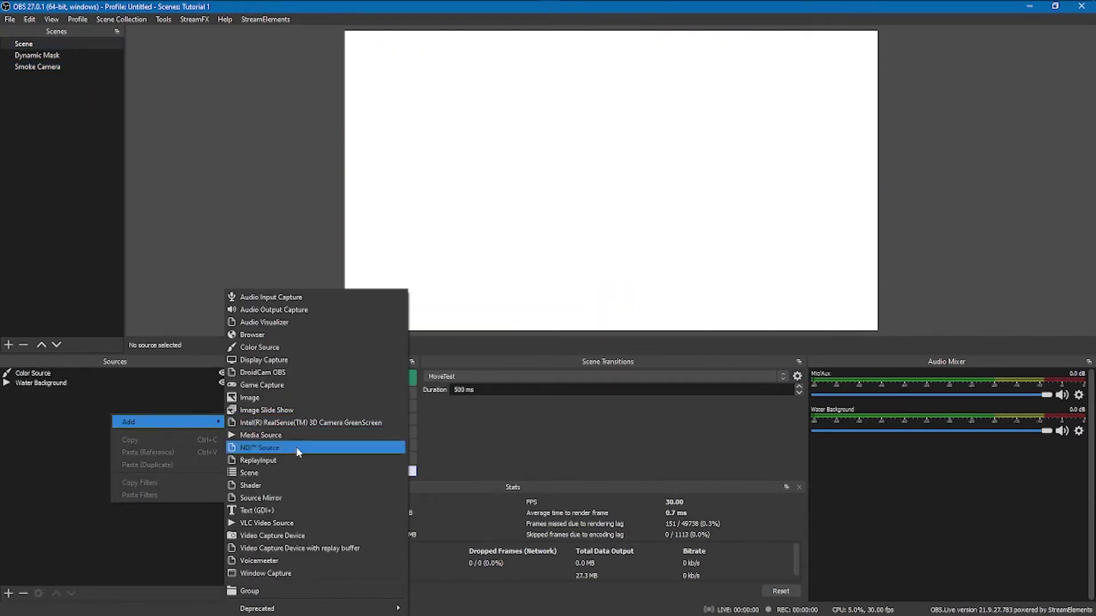
{"action": "left_click", "coordinate": [265, 473]}
{"action": "left_click", "coordinate": [496, 287]}
{"action": "left_click", "coordinate": [577, 391]}
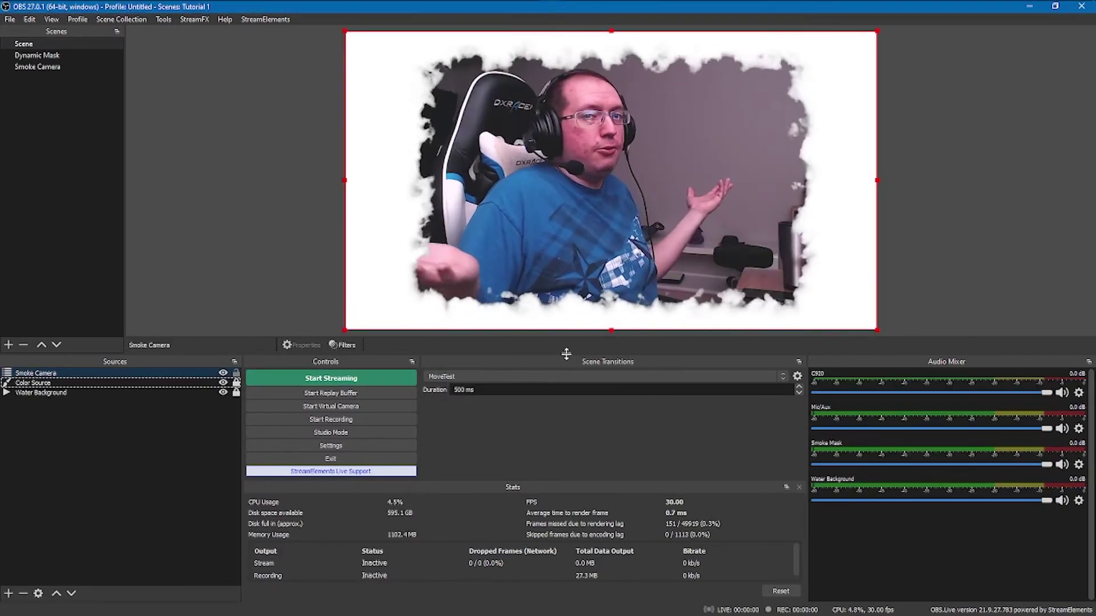
- Size and position the webcam overlay, hiding the white colour layer to reveal the water
{"action": "left_click_drag", "start_coordinate": [877, 31], "coordinate": [628, 241]}
{"action": "mouse_move", "coordinate": [487, 250]}
{"action": "left_mouse_down"}
{"action": "mouse_move", "coordinate": [607, 202]}
{"action": "mouse_move", "coordinate": [562, 177]}
{"action": "mouse_move", "coordinate": [556, 211]}
{"action": "mouse_move", "coordinate": [515, 257]}
{"action": "mouse_move", "coordinate": [497, 260]}
{"action": "left_mouse_up"}
{"action": "left_click", "coordinate": [222, 382]}
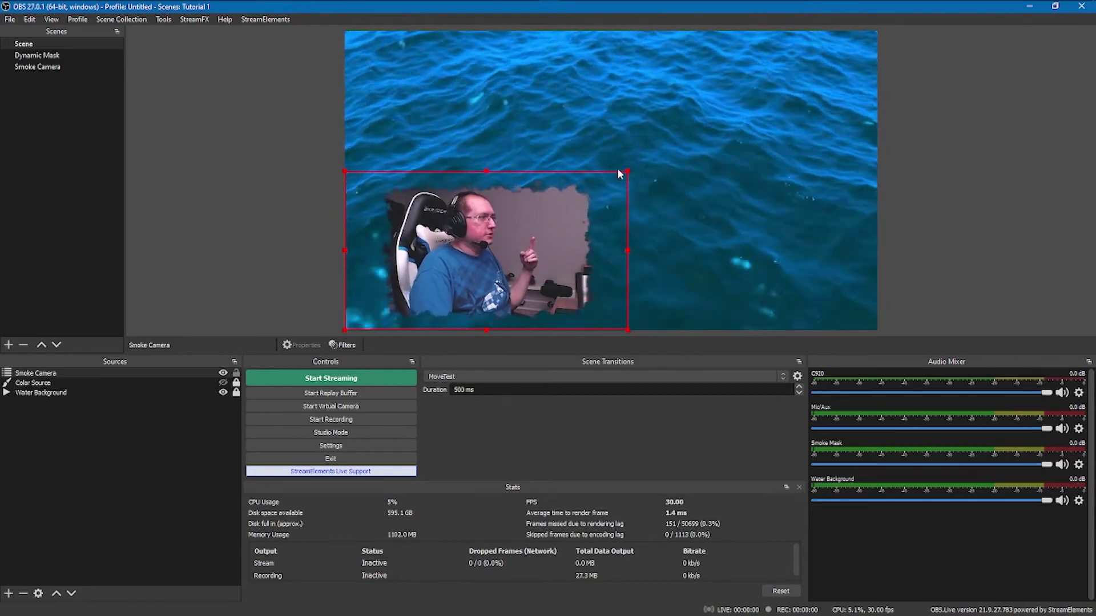
{"action": "left_click_drag", "start_coordinate": [627, 170], "coordinate": [868, 36]}
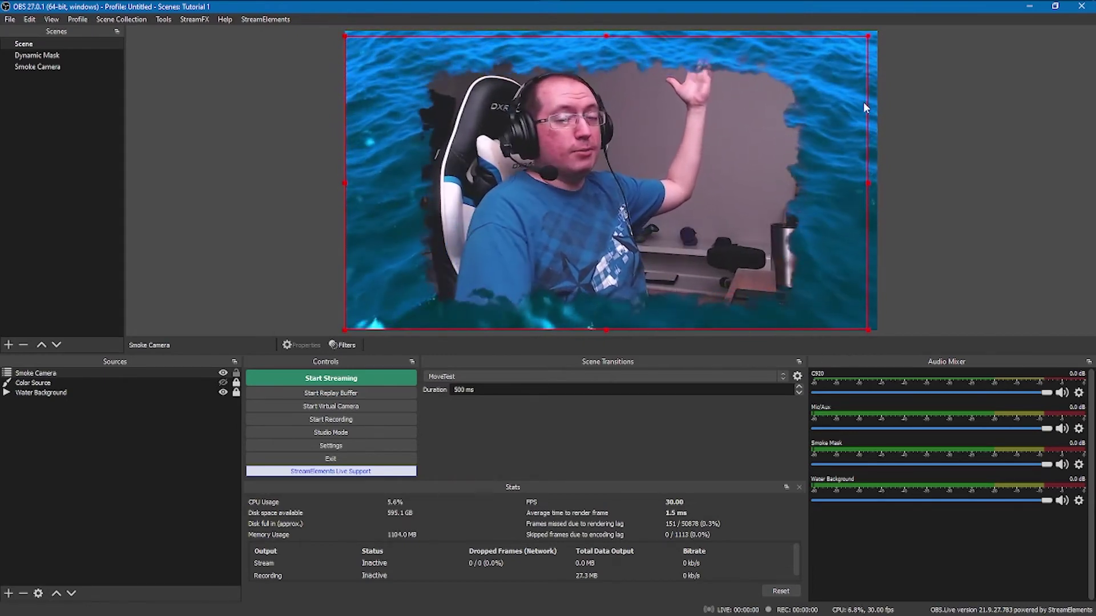
- Add a new scene named 'Electric camera'
{"action": "right_click", "coordinate": [49, 127]}
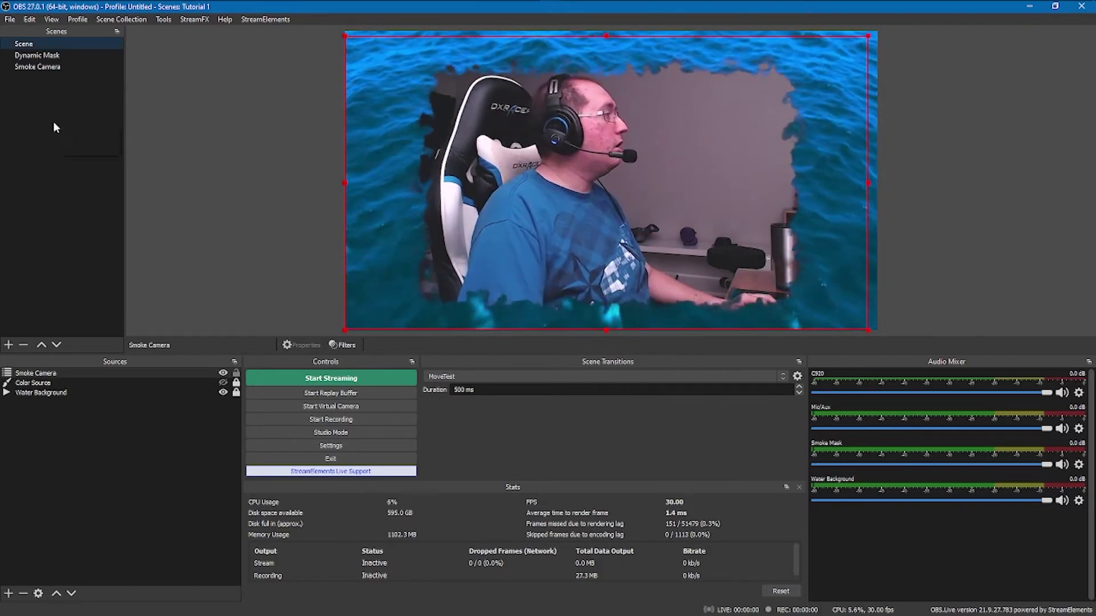
{"action": "right_click", "coordinate": [53, 119]}
{"action": "left_click", "coordinate": [89, 131]}
{"action": "type", "text": "Ele"}
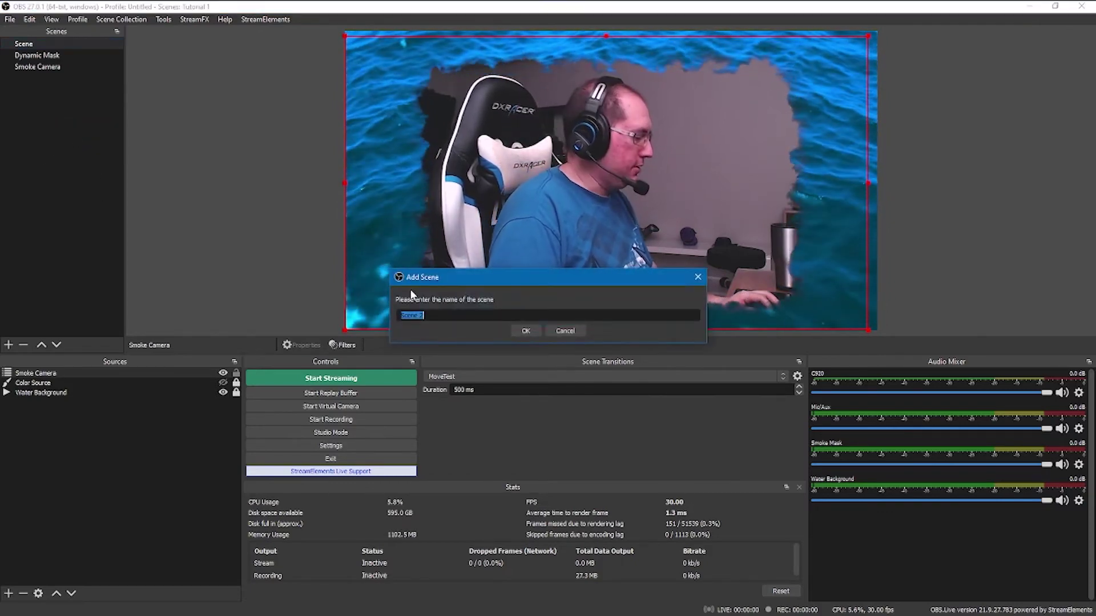
{"action": "type", "text": "ctric"}
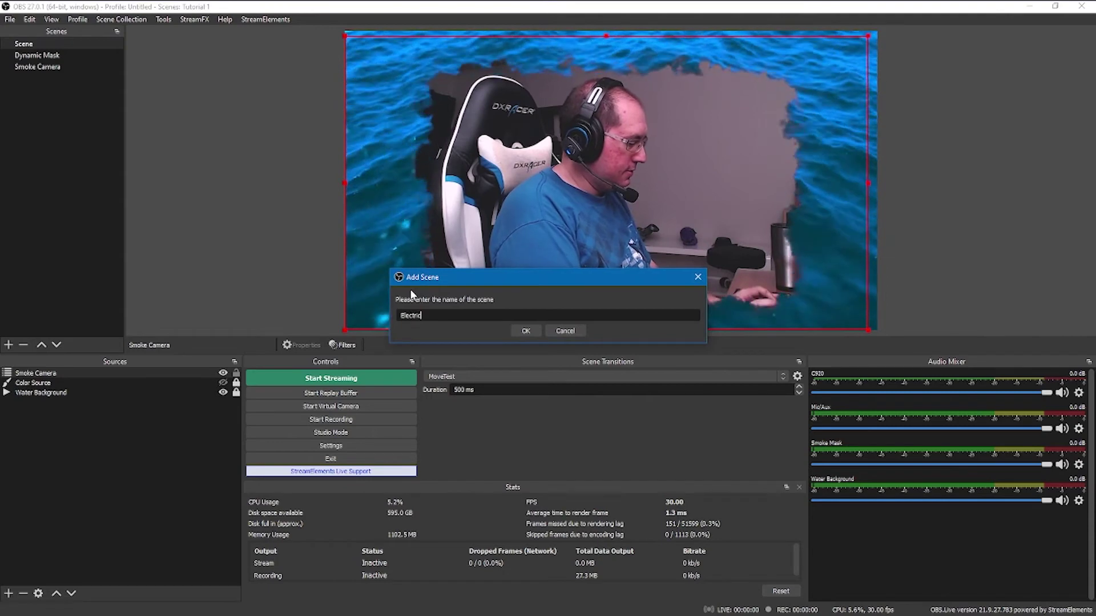
{"action": "type", "text": " camera"}
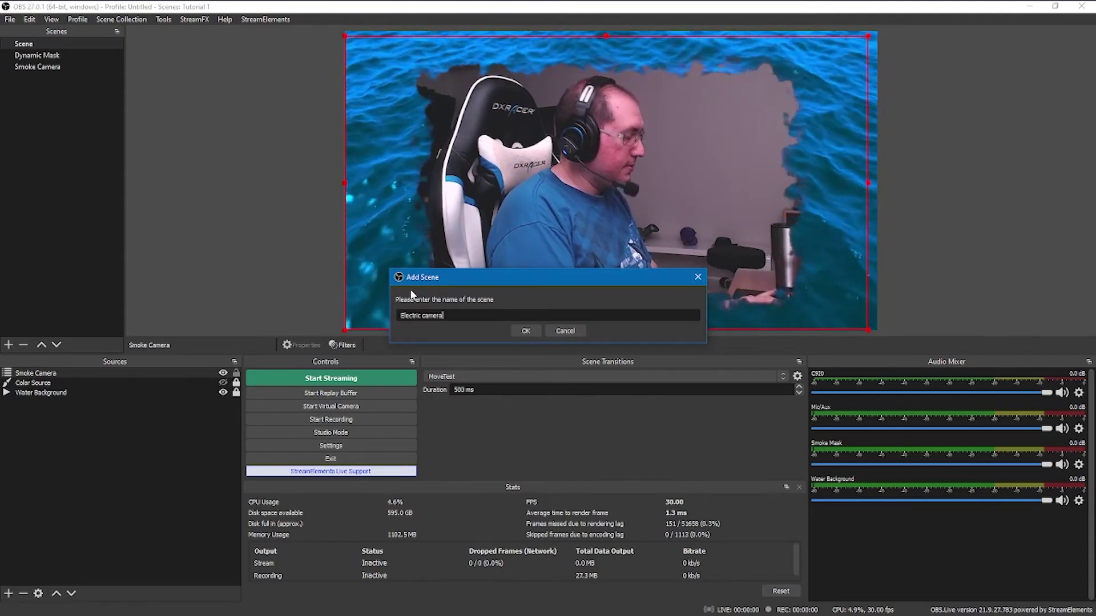
{"action": "key", "text": "Return"}
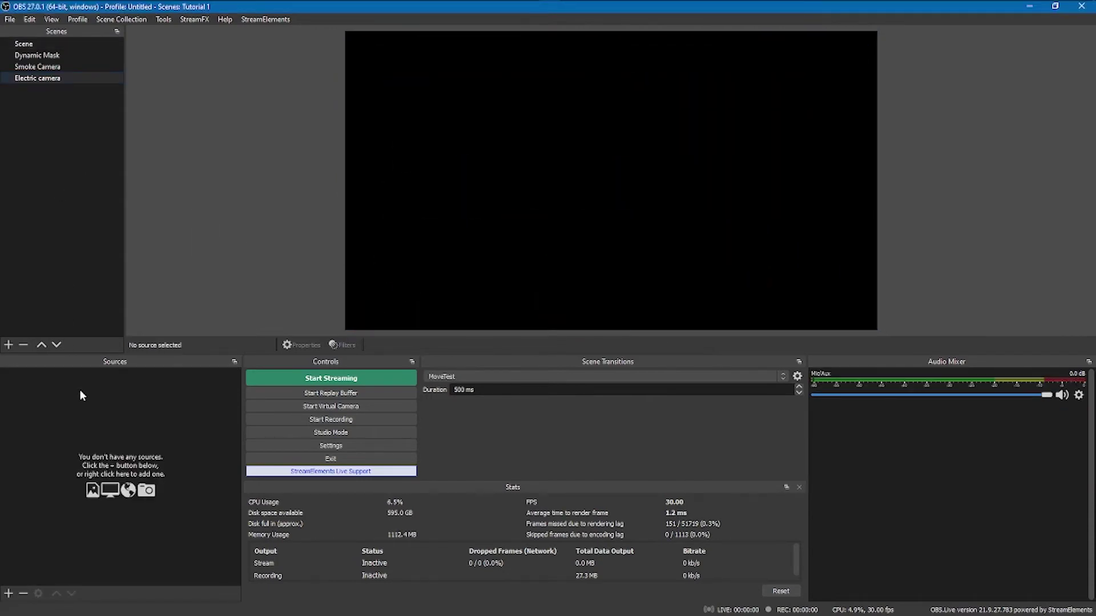
- Add the existing C920 webcam as a source in Electric camera
{"action": "right_click", "coordinate": [79, 388]}
{"action": "mouse_move", "coordinate": [124, 399]}
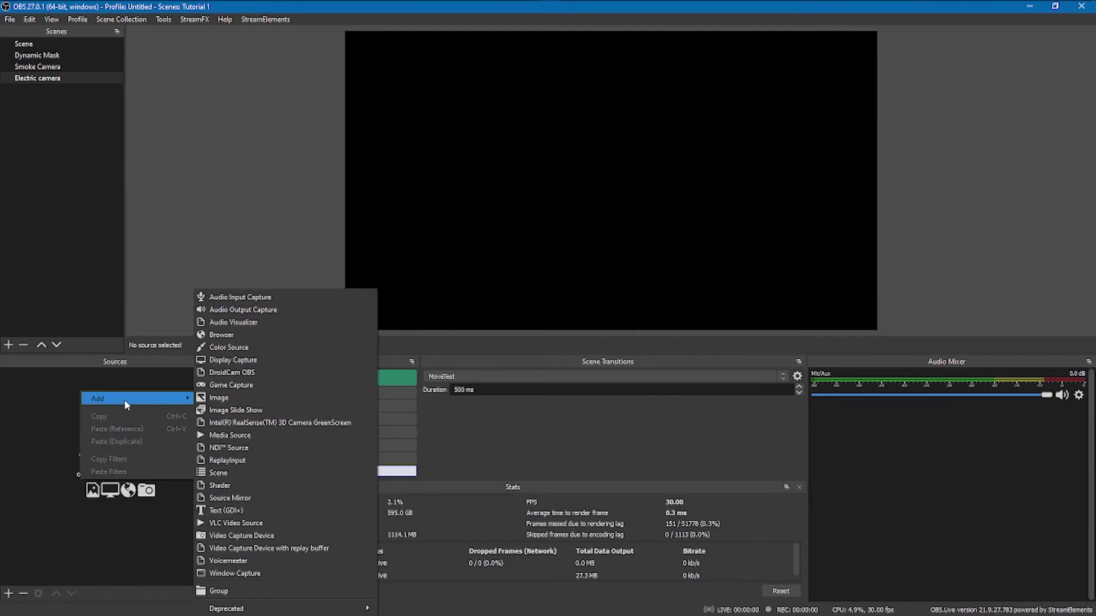
{"action": "left_click", "coordinate": [241, 535]}
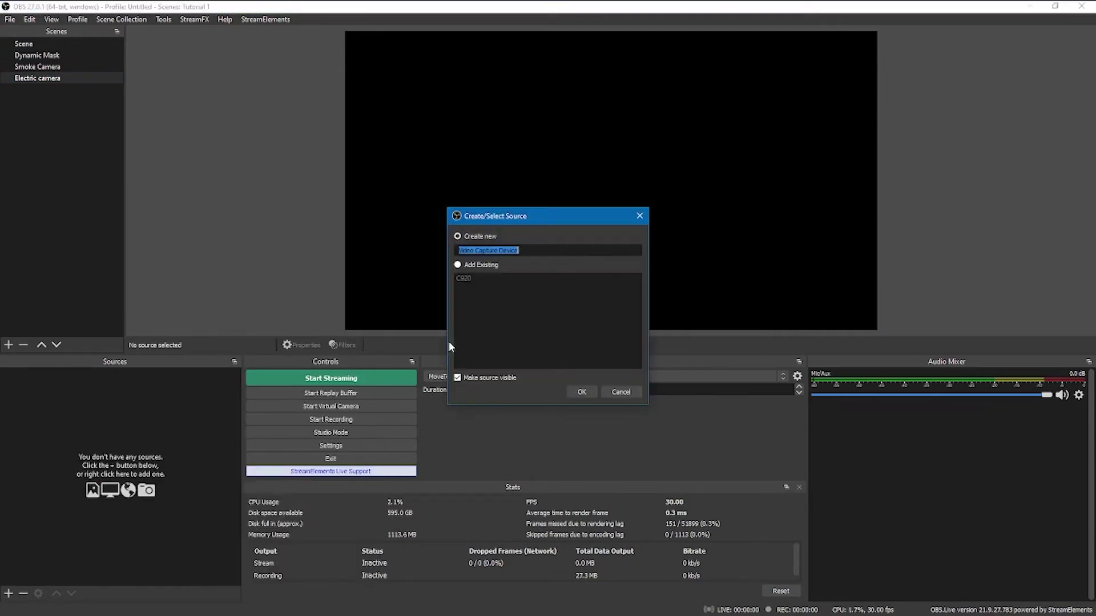
{"action": "left_click", "coordinate": [458, 265]}
{"action": "left_click", "coordinate": [569, 393]}
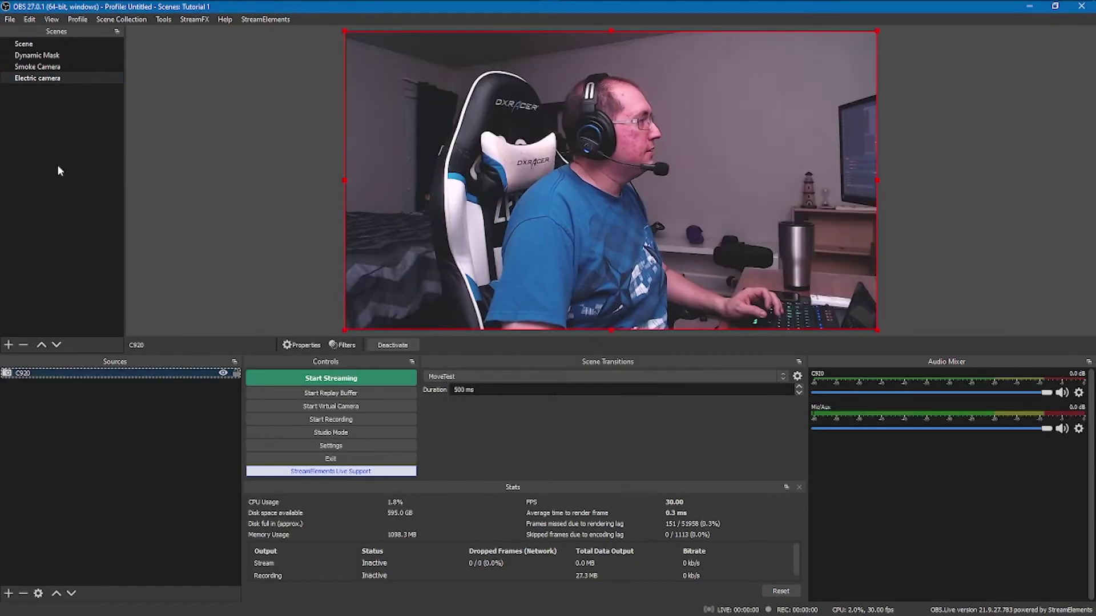
{"action": "right_click", "coordinate": [49, 83]}
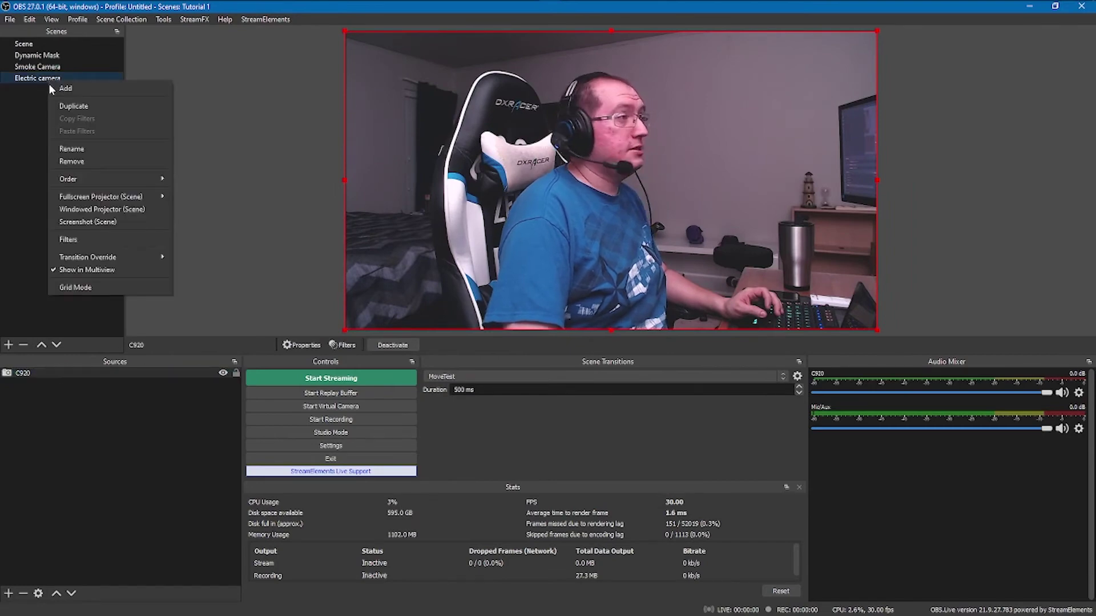
- Add a Dynamic Mask filter with its default name to the Electric camera scene
{"action": "left_click", "coordinate": [76, 239]}
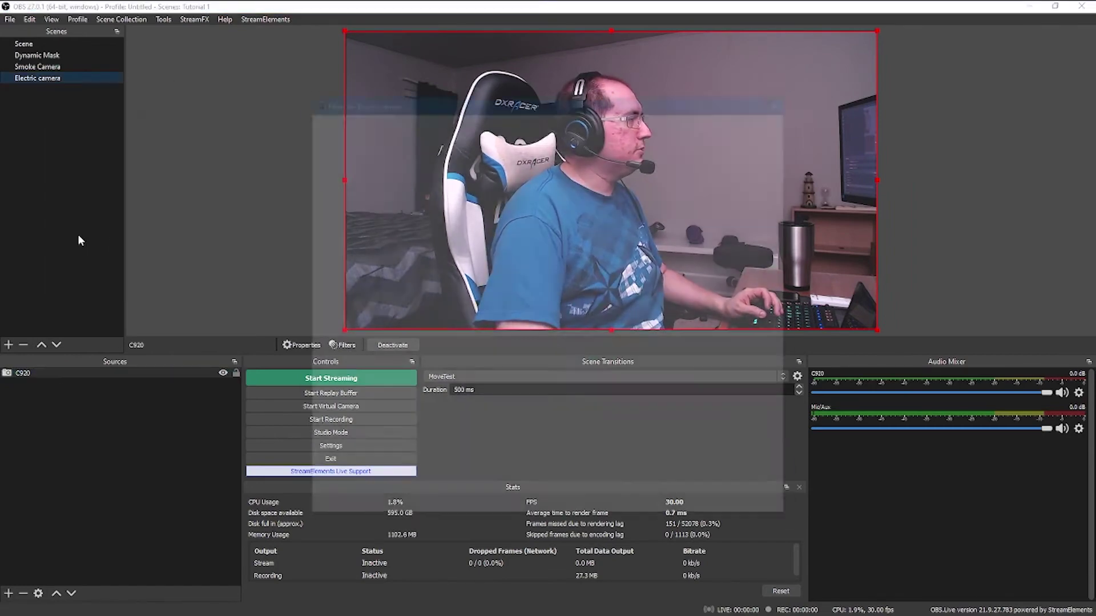
{"action": "left_click", "coordinate": [315, 509]}
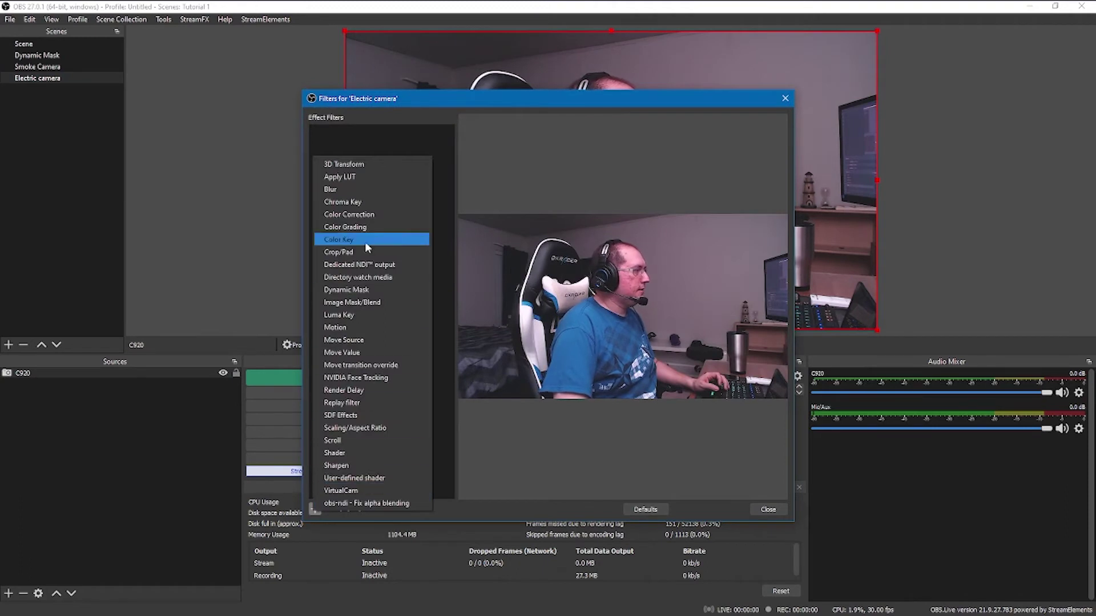
{"action": "left_click", "coordinate": [365, 291]}
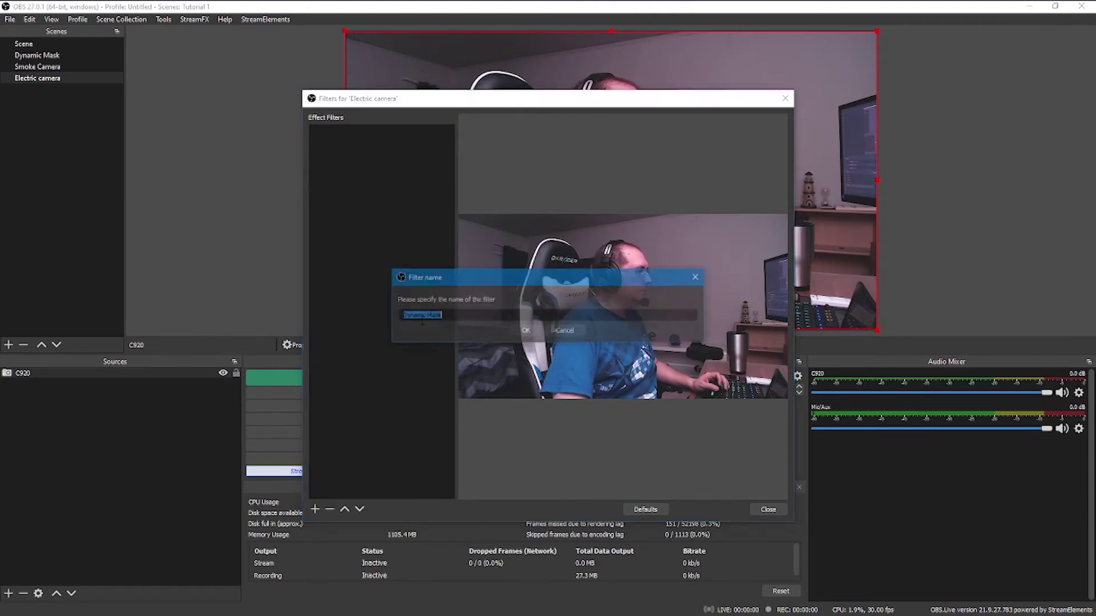
{"action": "left_click", "coordinate": [524, 331]}
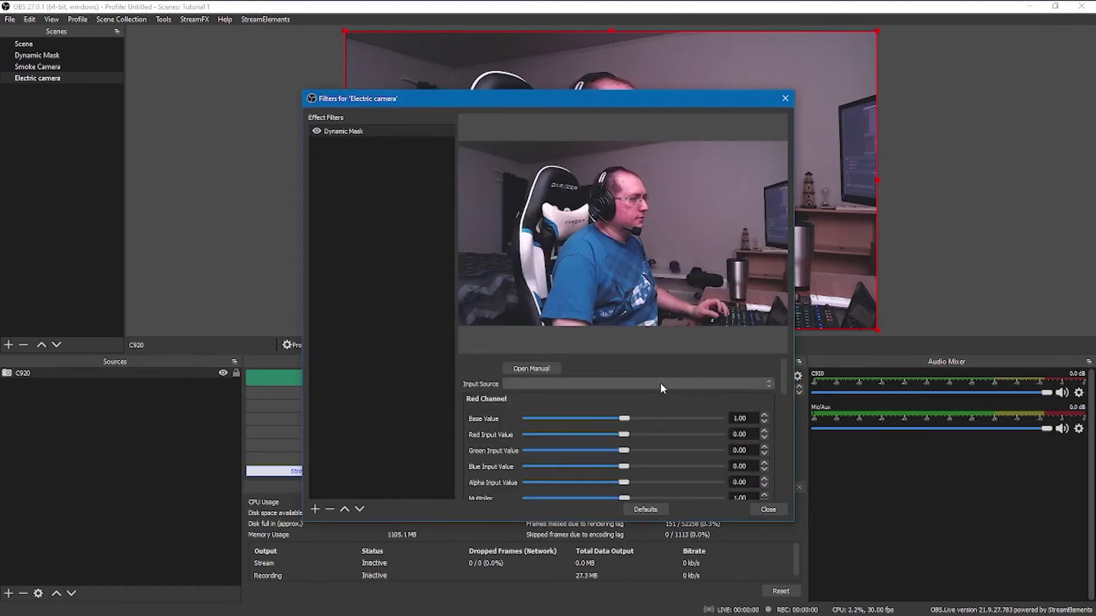
- Drive the mask from Electric Mask with alpha Red Input Value -1.00, then close
{"action": "left_click", "coordinate": [757, 383]}
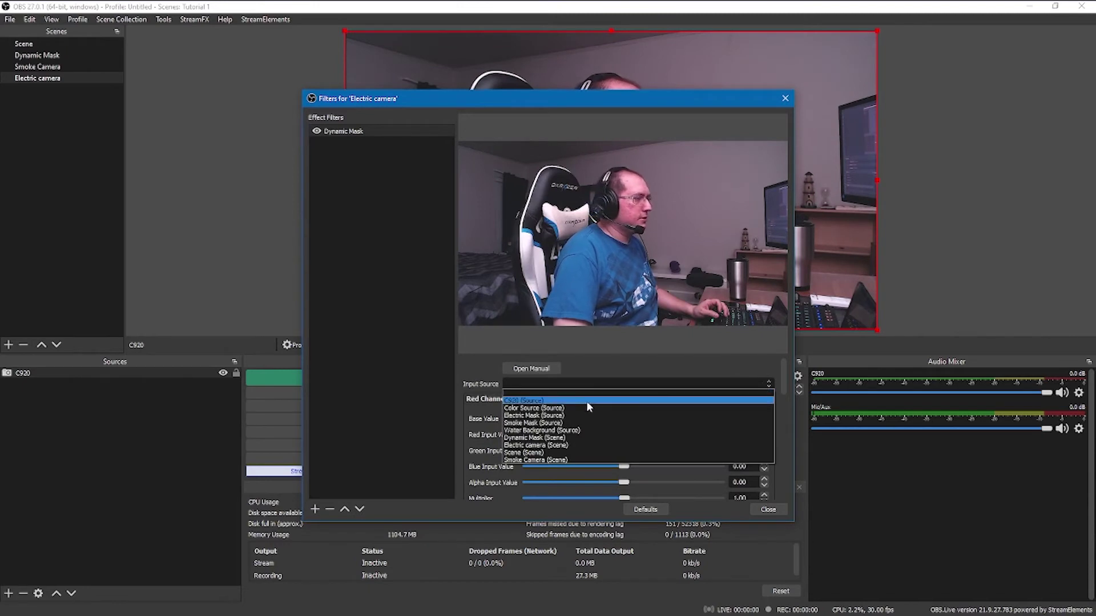
{"action": "left_click", "coordinate": [559, 416]}
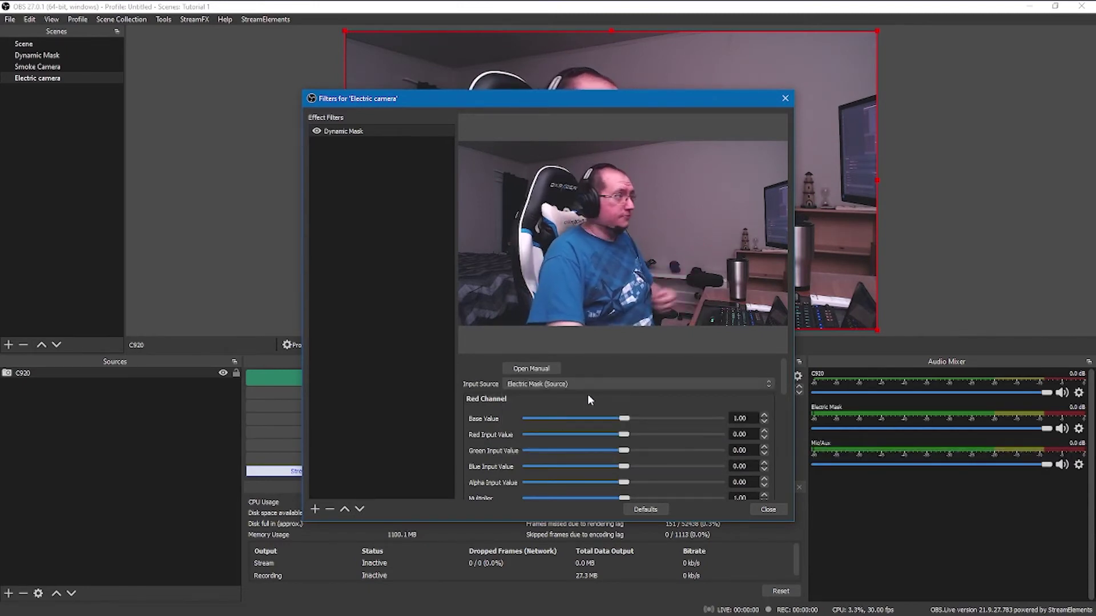
{"action": "left_click_drag", "start_coordinate": [783, 377], "coordinate": [779, 512]}
{"action": "double_click", "coordinate": [735, 419]}
{"action": "type", "text": "-1"}
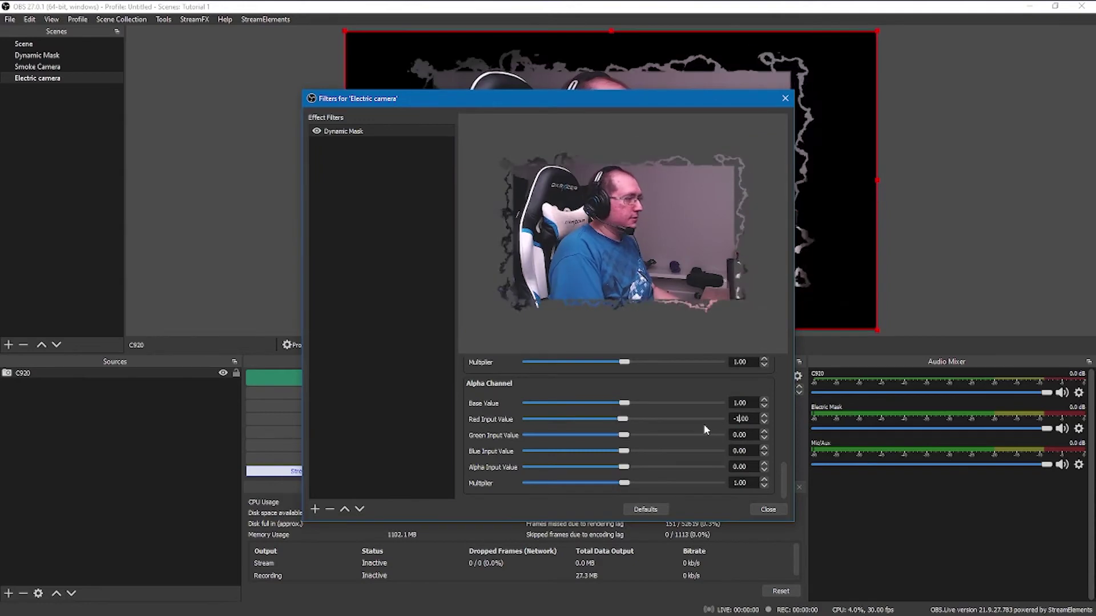
{"action": "left_click", "coordinate": [765, 509]}
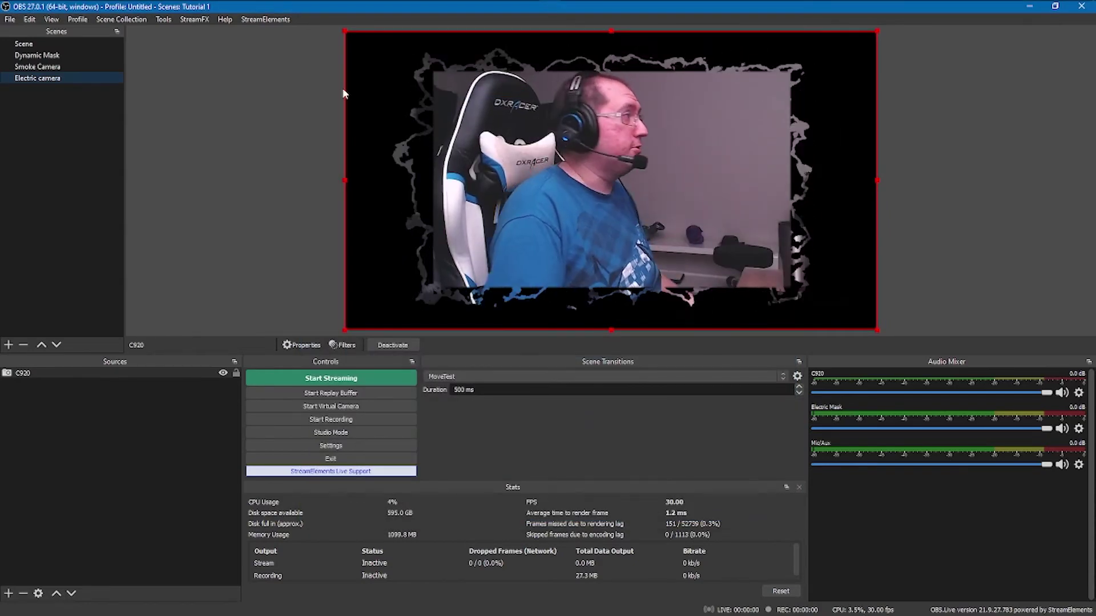
- Add the existing 'Electric camera' scene as a source in the main Scene, then hide Smoke Camera
{"action": "left_click", "coordinate": [25, 44]}
{"action": "right_click", "coordinate": [66, 418]}
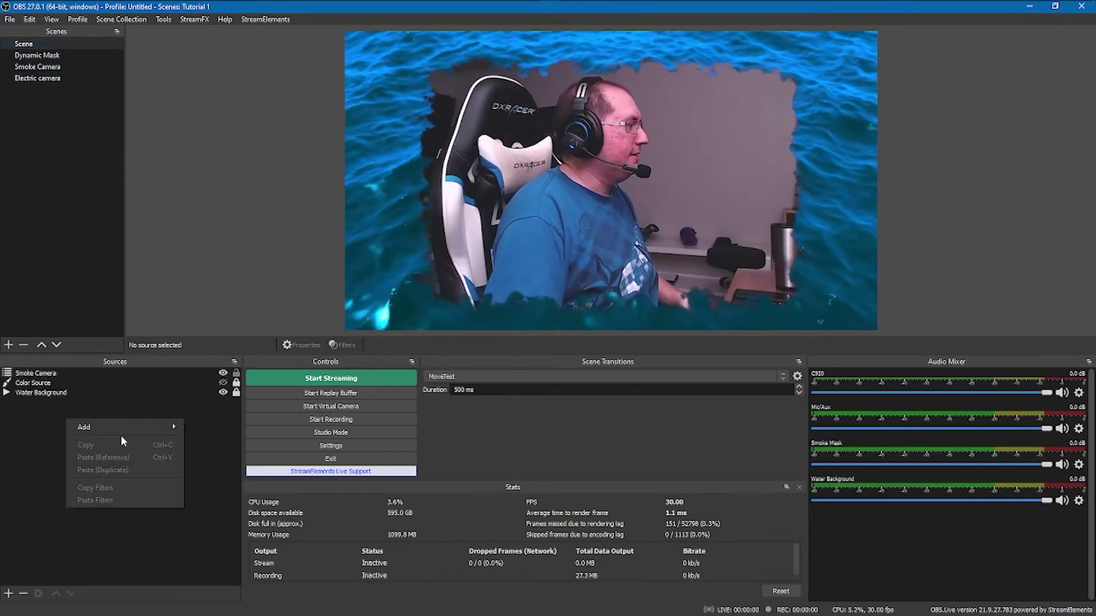
{"action": "mouse_move", "coordinate": [113, 428]}
{"action": "left_click", "coordinate": [221, 476]}
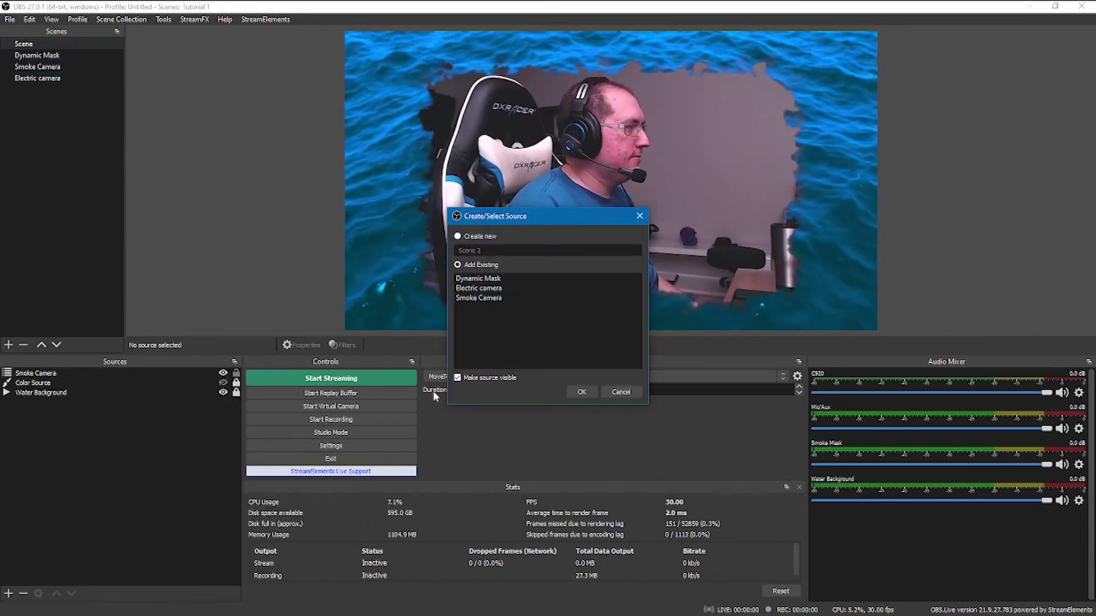
{"action": "left_click", "coordinate": [490, 289]}
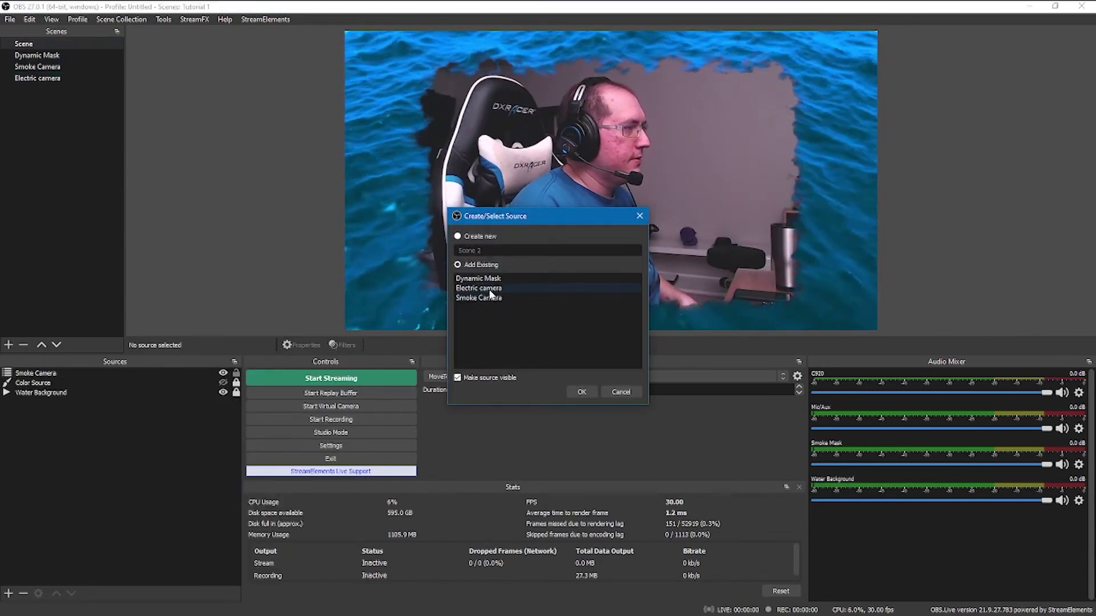
{"action": "left_click", "coordinate": [591, 395]}
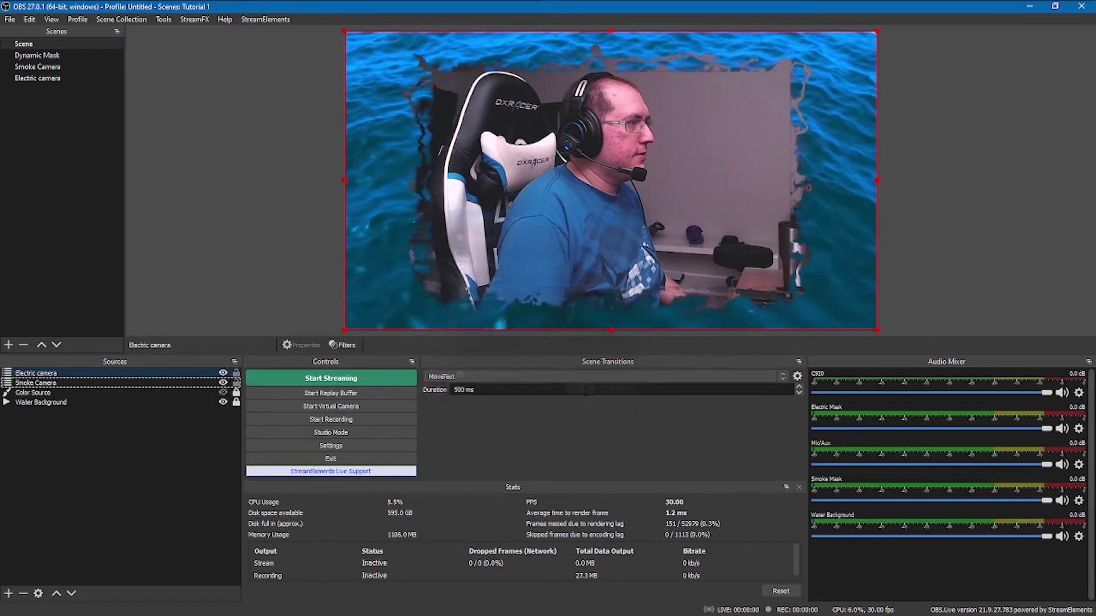
{"action": "left_click", "coordinate": [222, 383]}
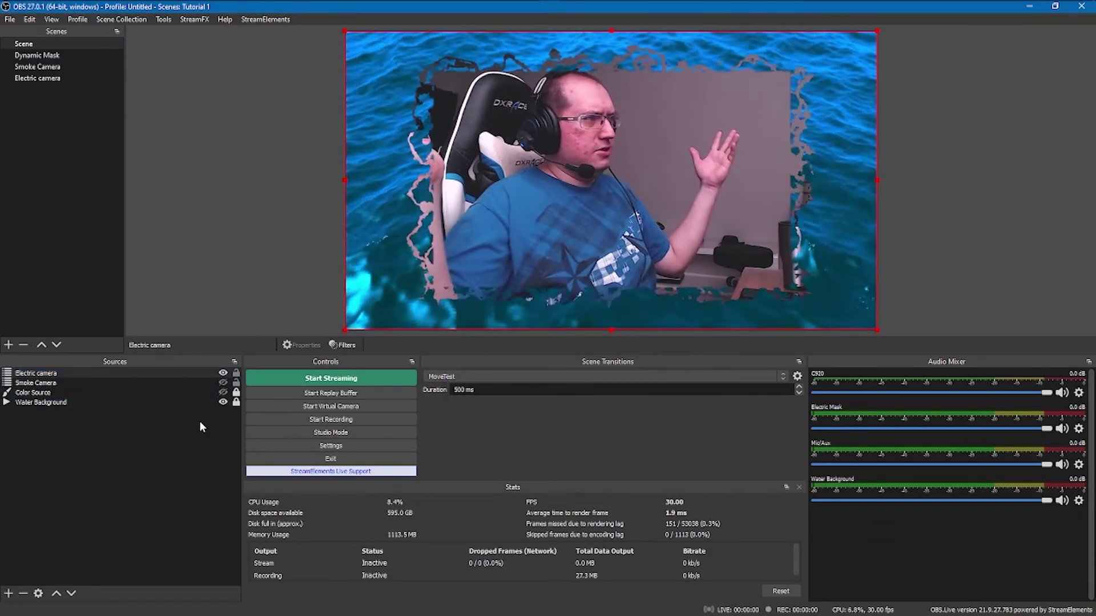